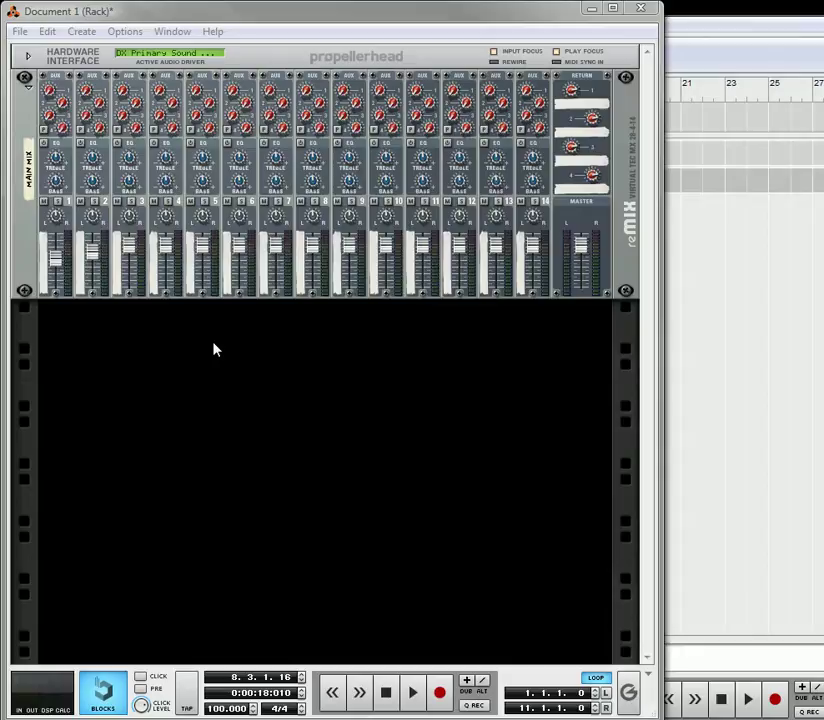
Add a SubTractor, raise its polyphony, set Osc 2 to a square wave and lower Filter 1 cutoff
right_click(196, 335)
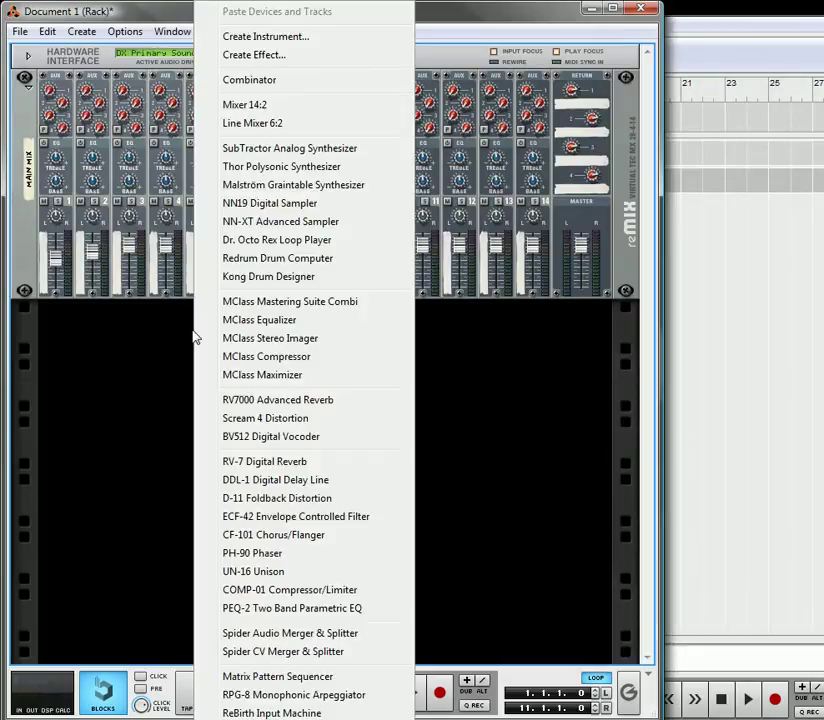
left_click(250, 148)
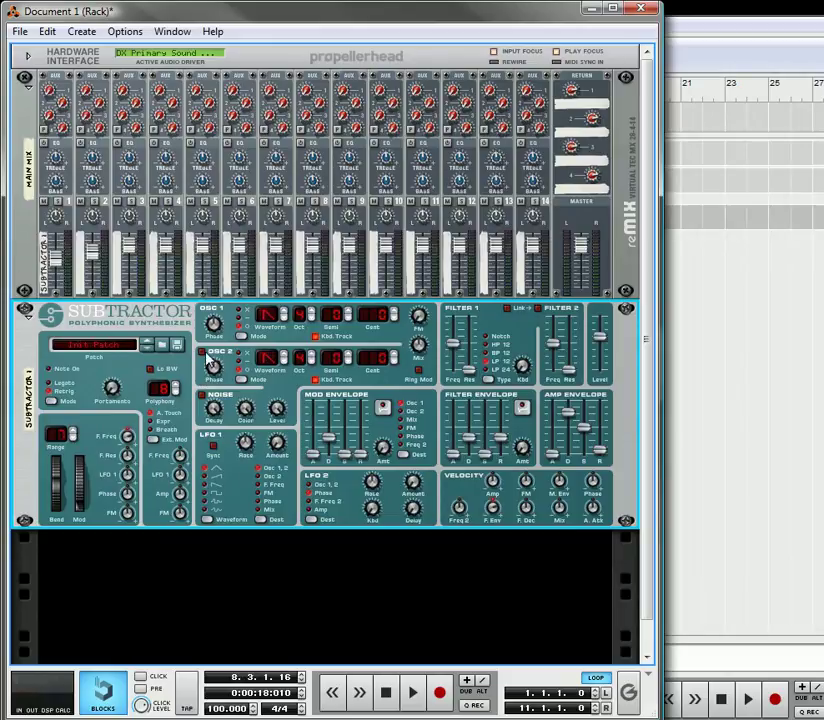
left_click(172, 384)
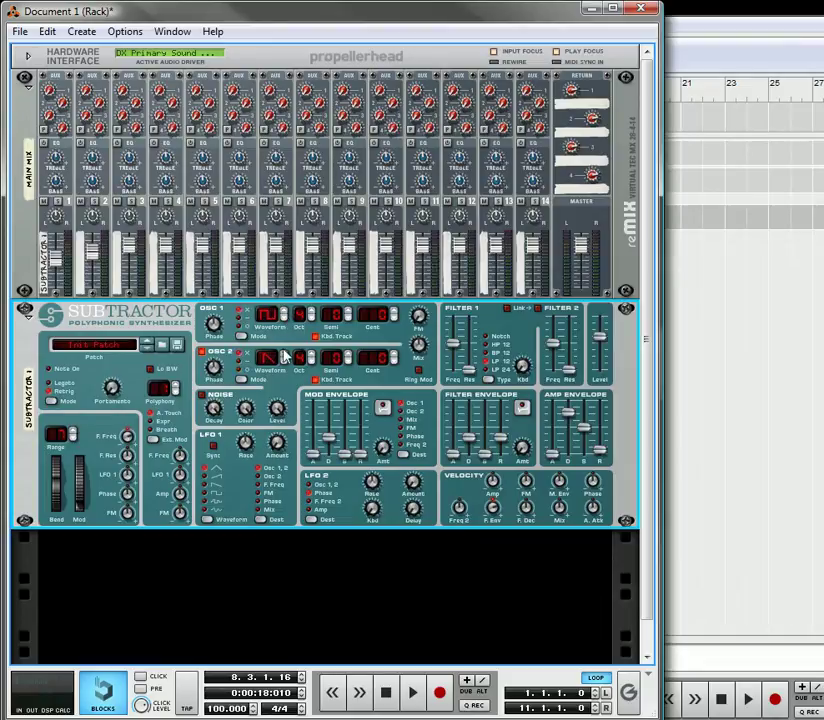
left_click(285, 361)
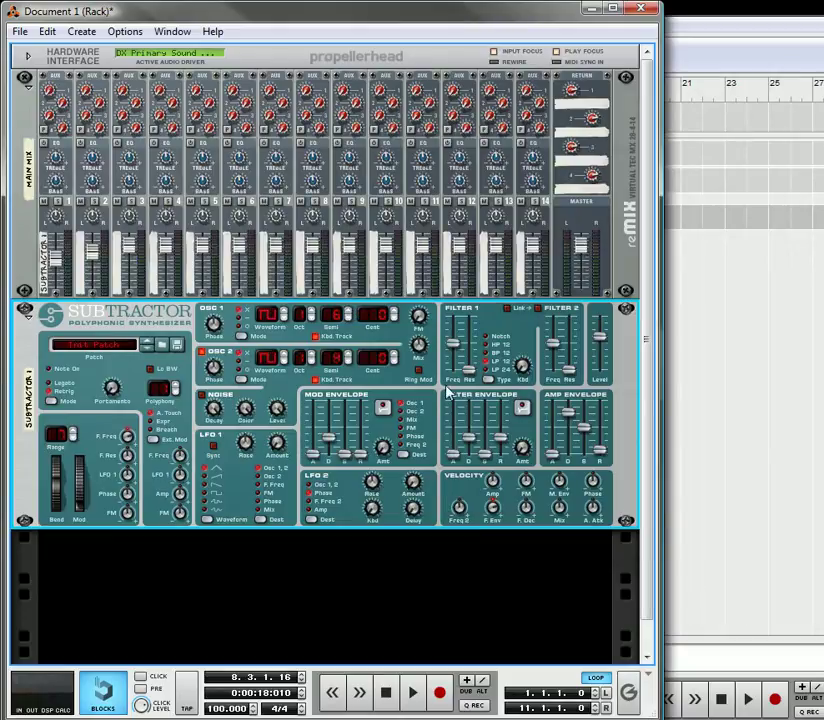
mouse_move(447, 365)
left_mouse_down()
mouse_move(454, 352)
mouse_move(456, 366)
left_mouse_up()
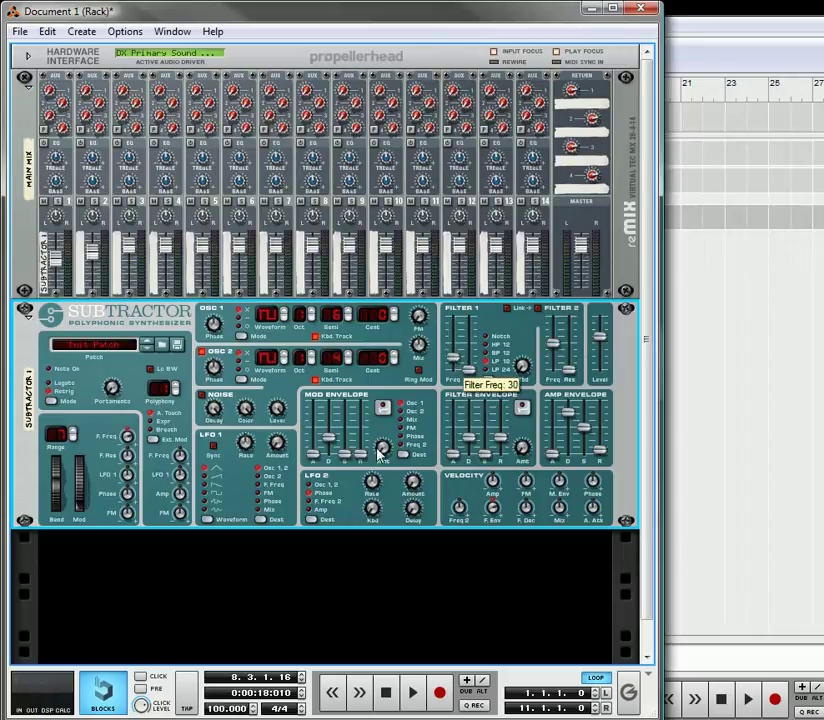
Add a Matrix Pattern Sequencer below the SubTractor and switch off the first and mid-pattern gate steps
right_click(238, 483)
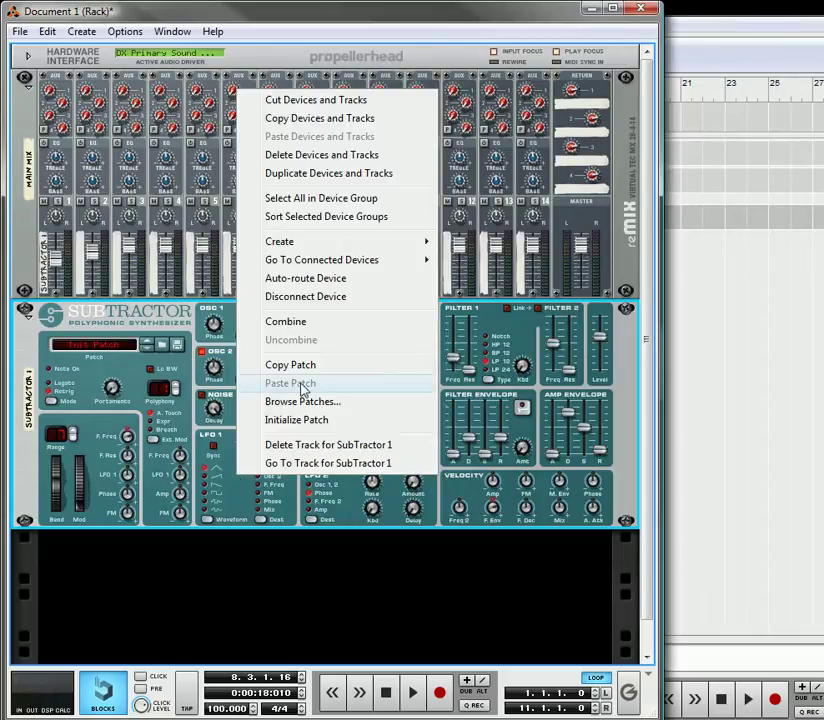
mouse_move(318, 244)
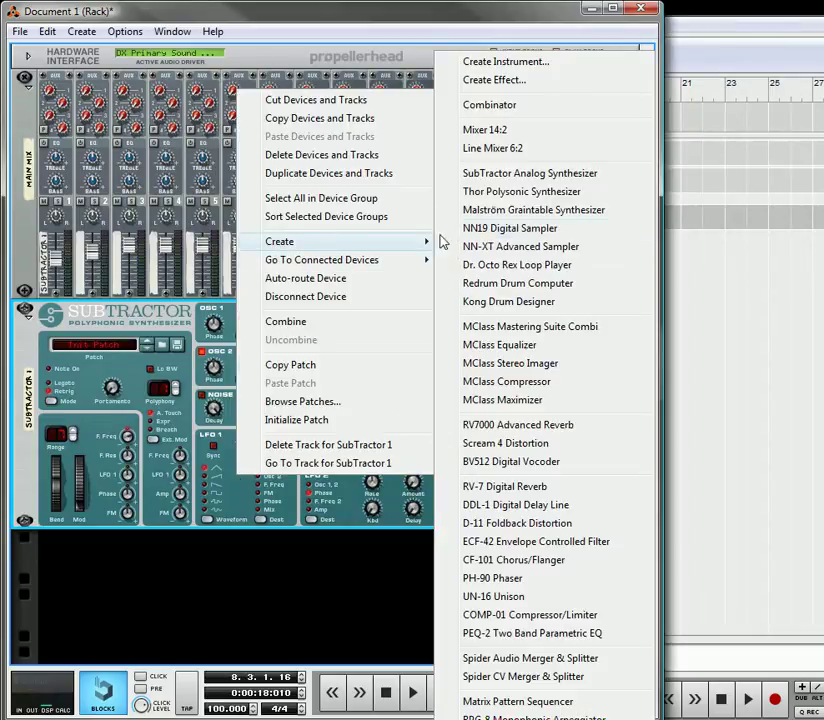
left_click(537, 703)
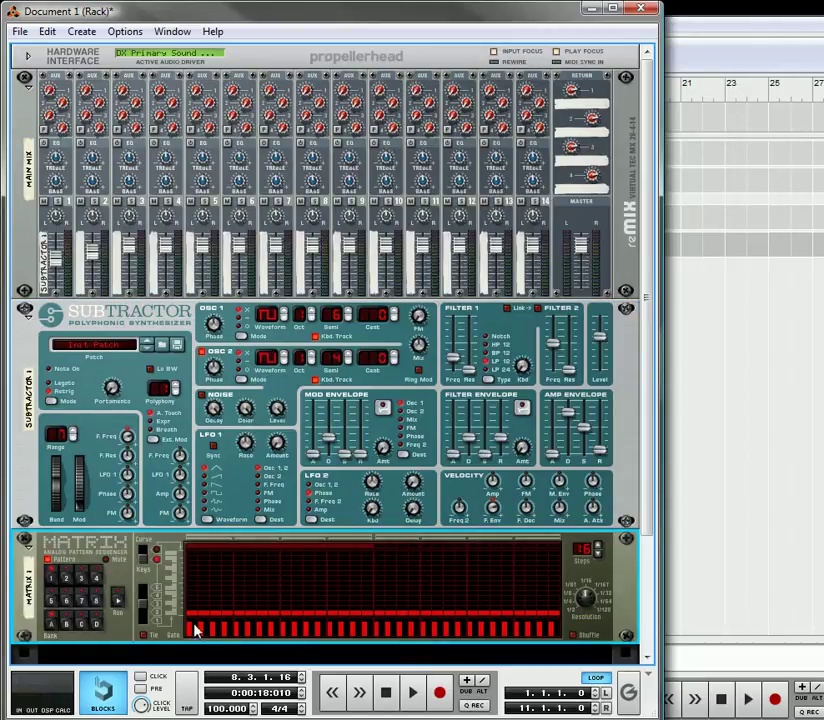
left_click(199, 628)
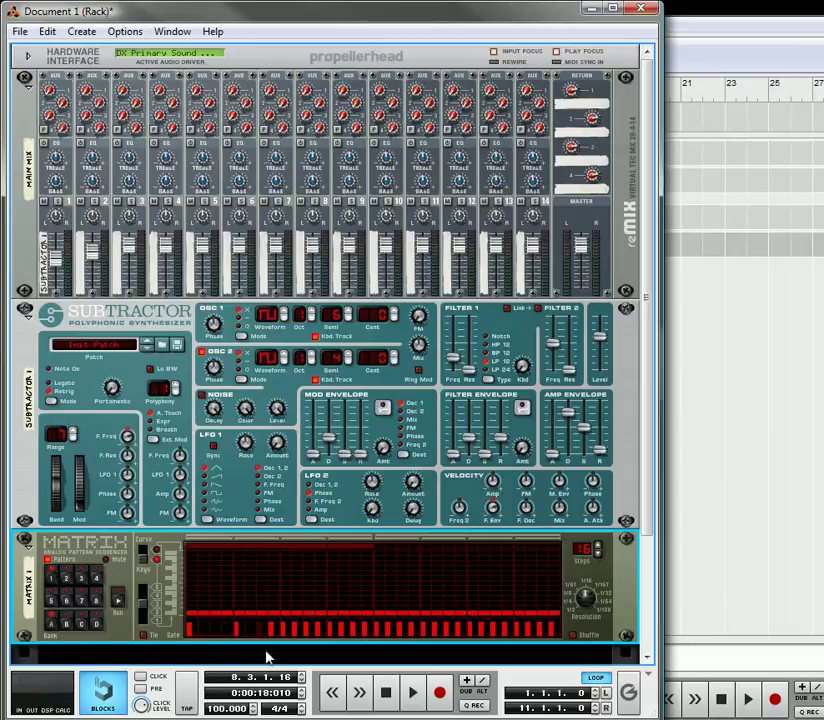
left_click_drag(288, 641, 298, 648)
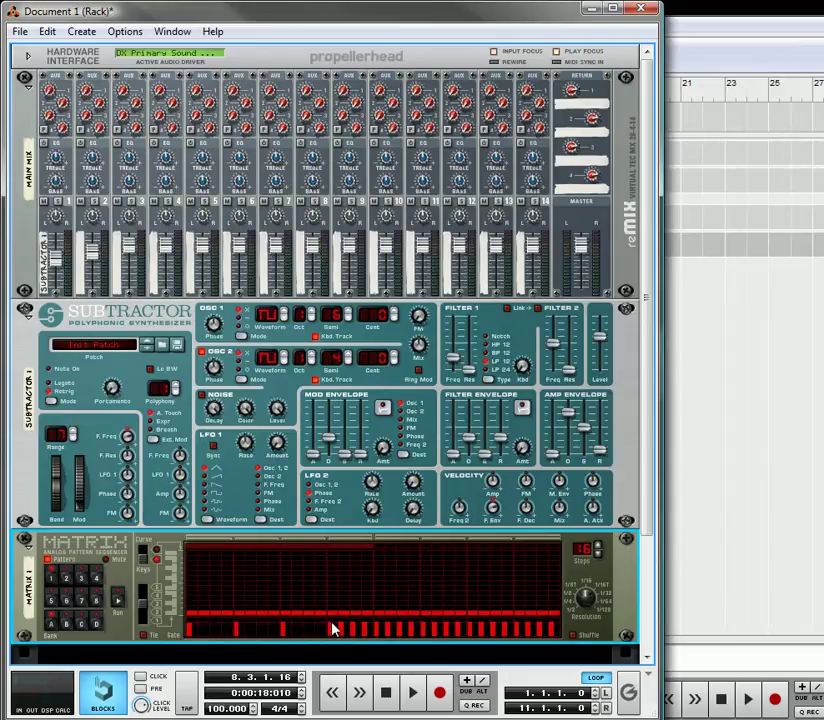
Clear several later Matrix gate steps, start the pattern running and select the SubTractor
left_click_drag(343, 633, 366, 634)
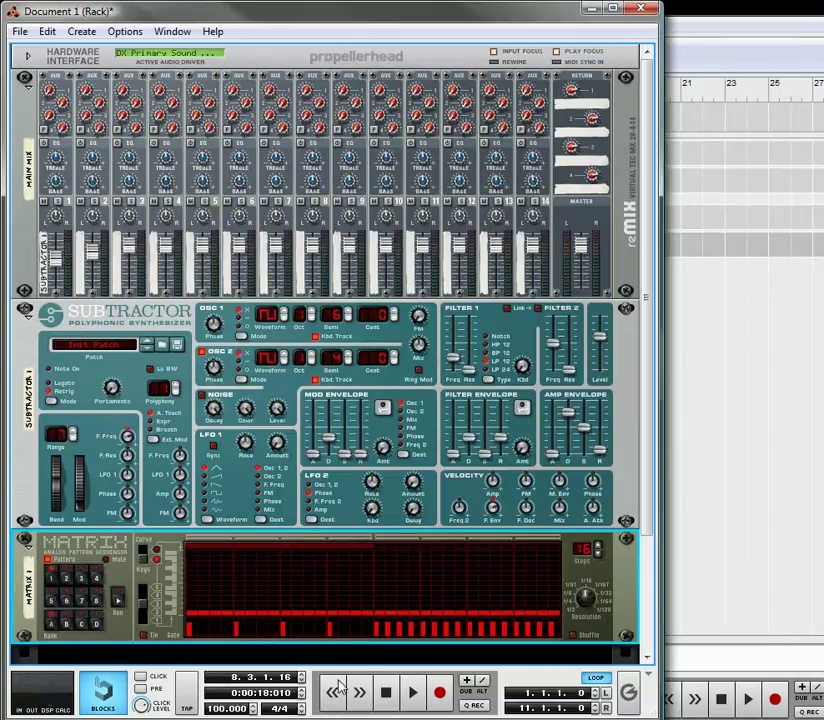
left_click(118, 606)
left_click(463, 363)
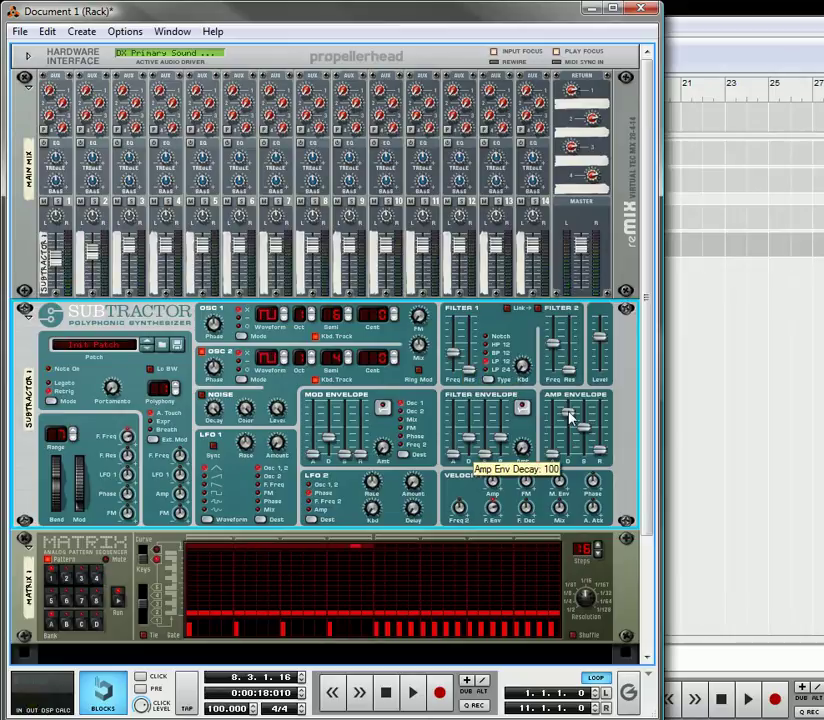
Drop amp sustain to 0, lengthen mod release, and shorten filter release and amp decay
left_click_drag(581, 427, 591, 513)
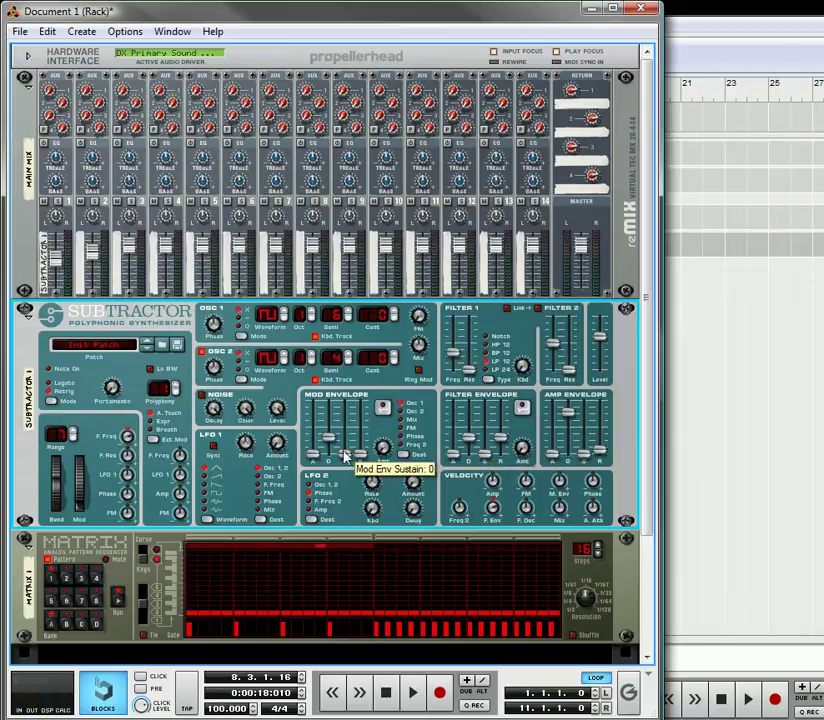
mouse_move(362, 446)
left_mouse_down()
mouse_move(337, 449)
mouse_move(364, 447)
left_mouse_up()
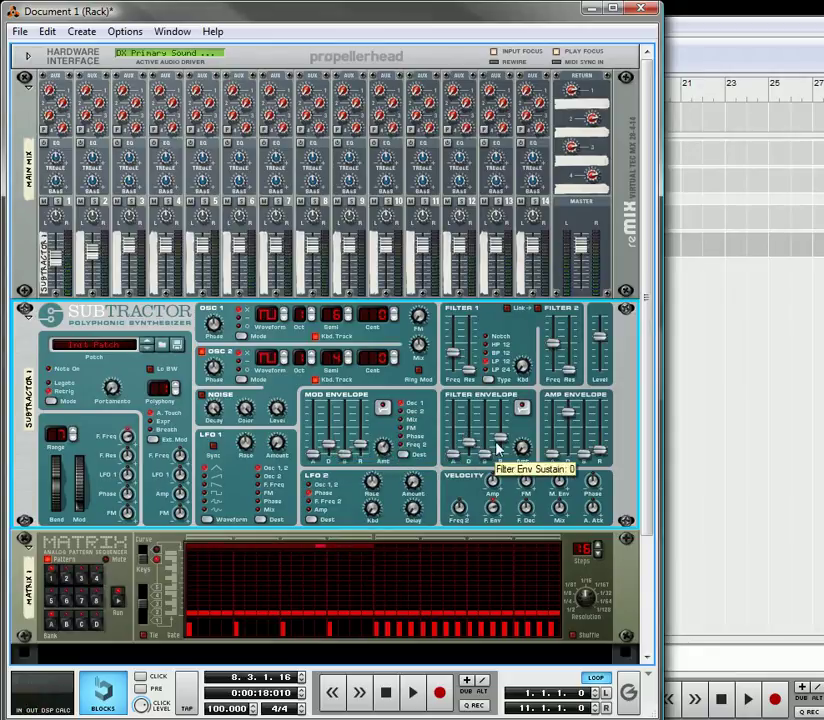
left_click_drag(505, 441, 505, 444)
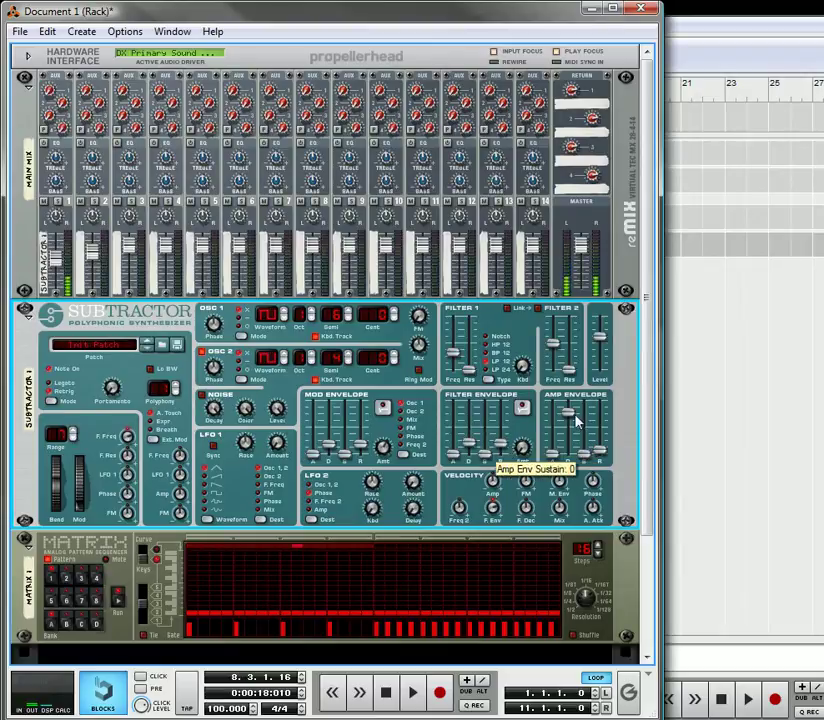
left_click_drag(568, 414, 600, 440)
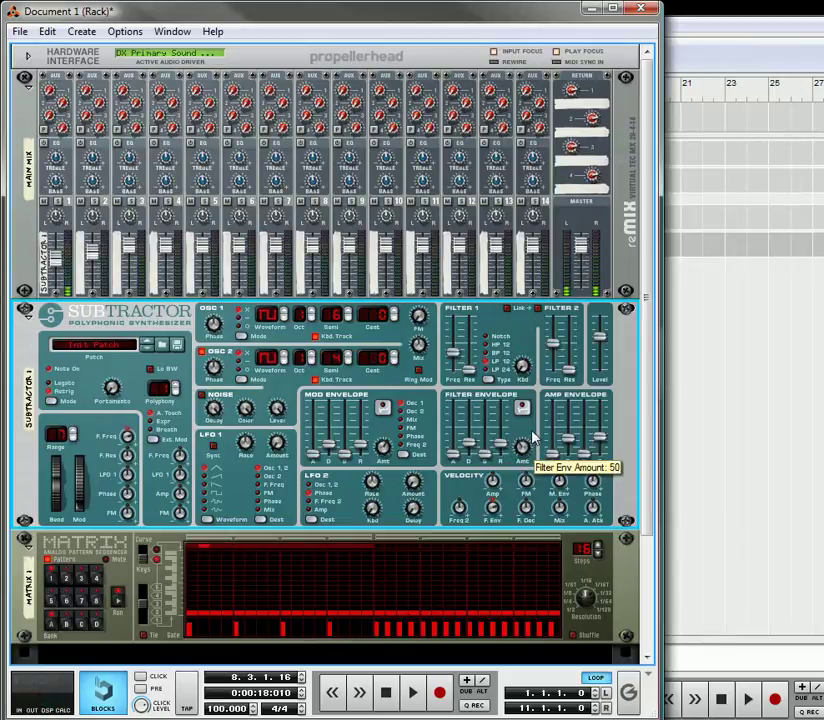
left_click_drag(580, 448, 573, 445)
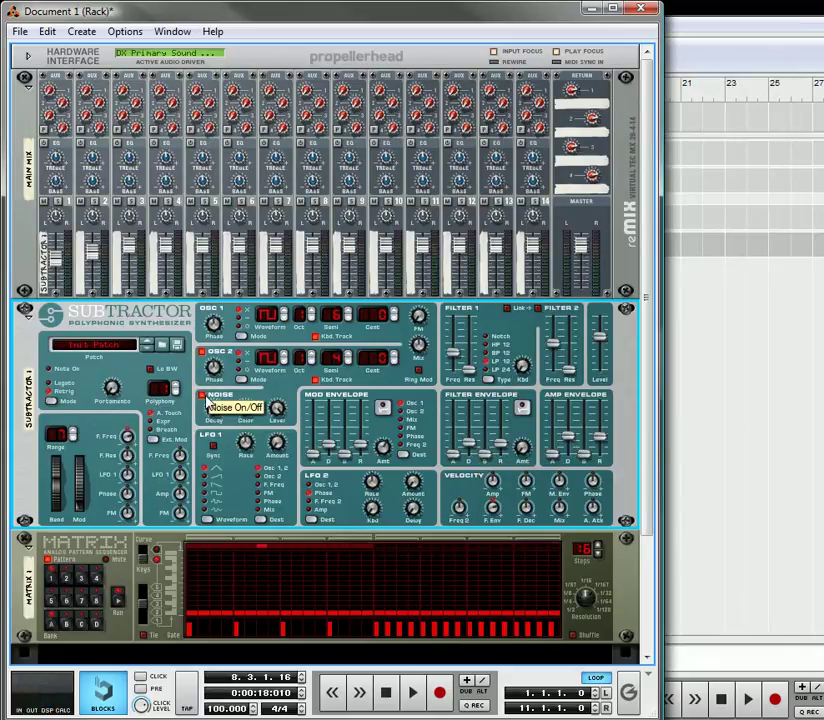
Lower noise decay and level, shorten filter envelope decay, lengthen mod decay, set amp decay 49, release 50
left_click_drag(213, 410, 232, 450)
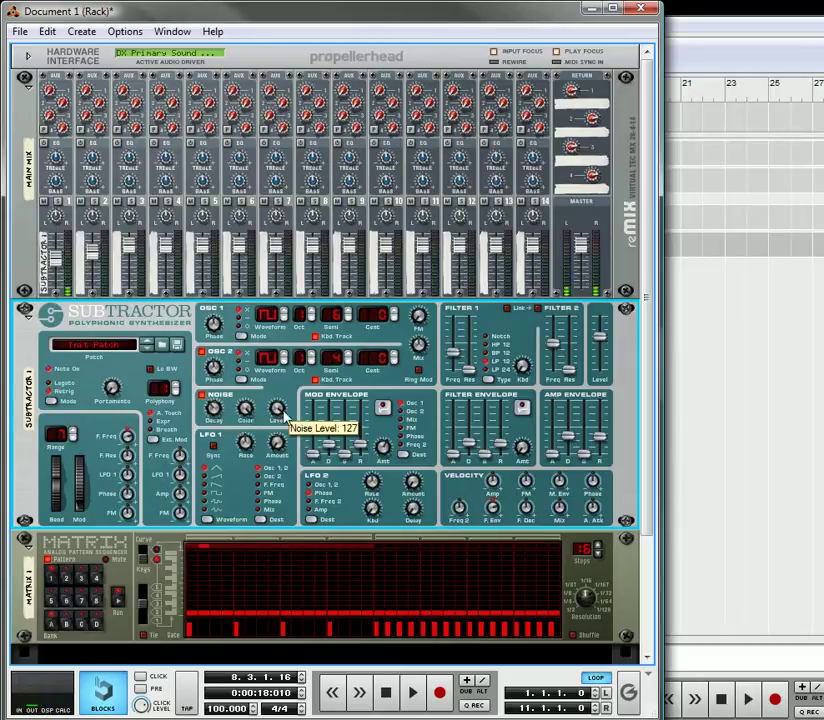
left_click_drag(277, 408, 290, 451)
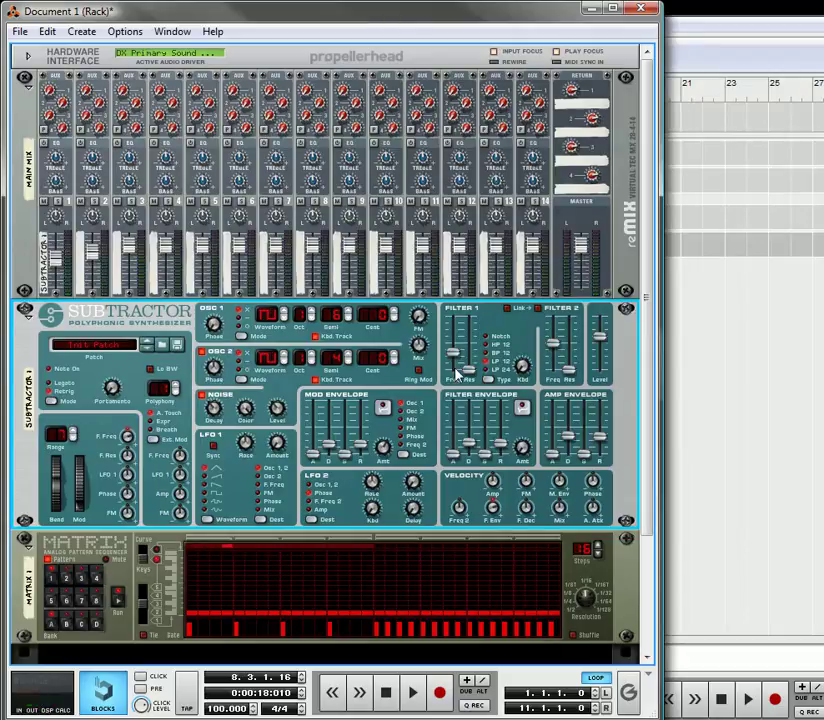
mouse_move(456, 373)
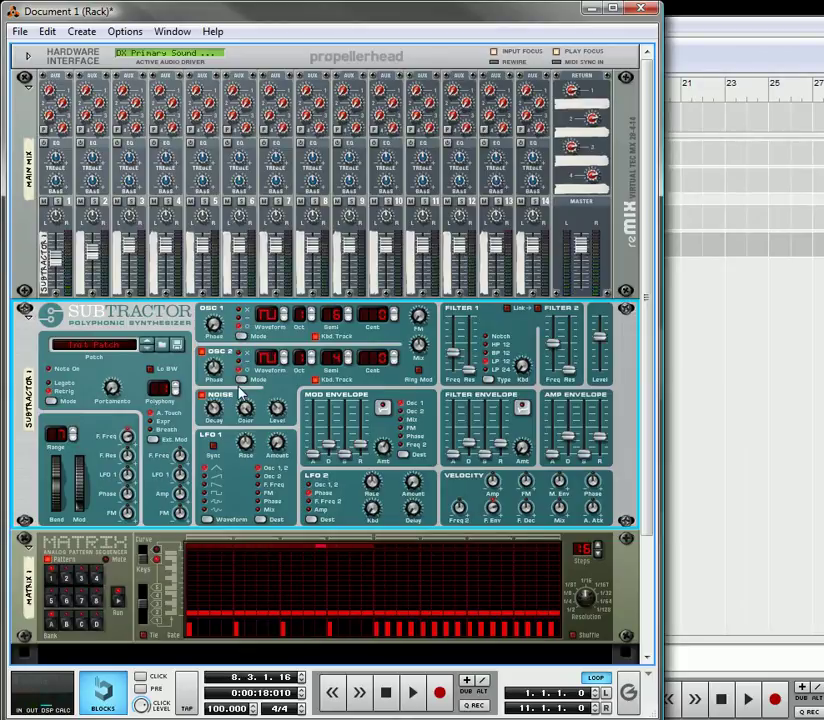
mouse_move(471, 448)
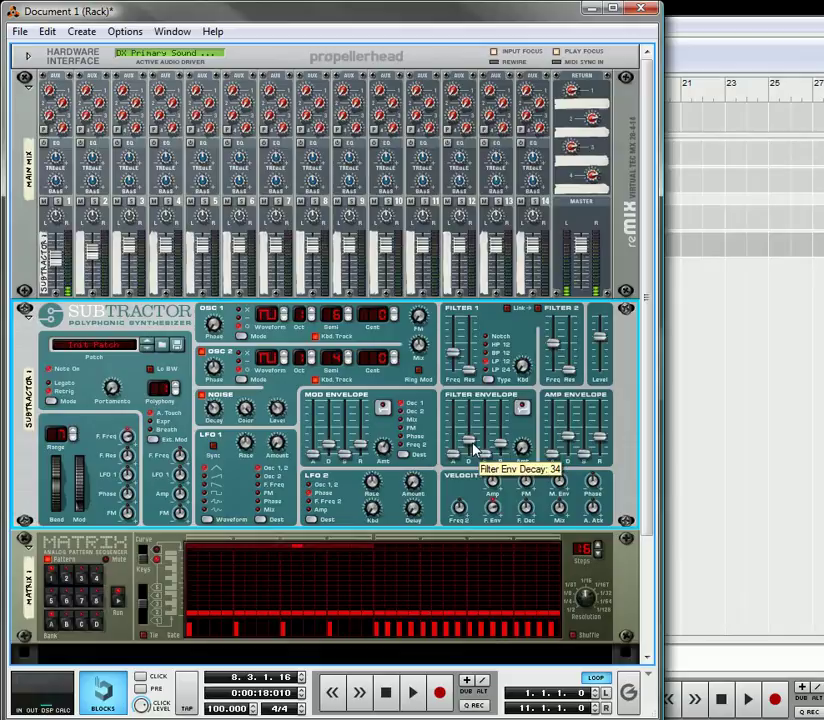
mouse_move(502, 442)
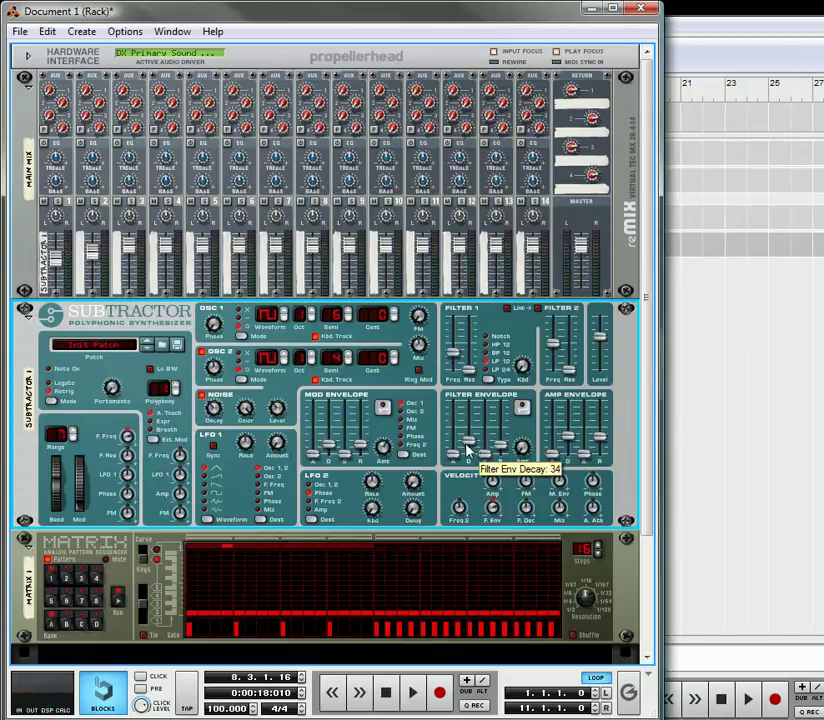
left_click_drag(468, 446, 471, 455)
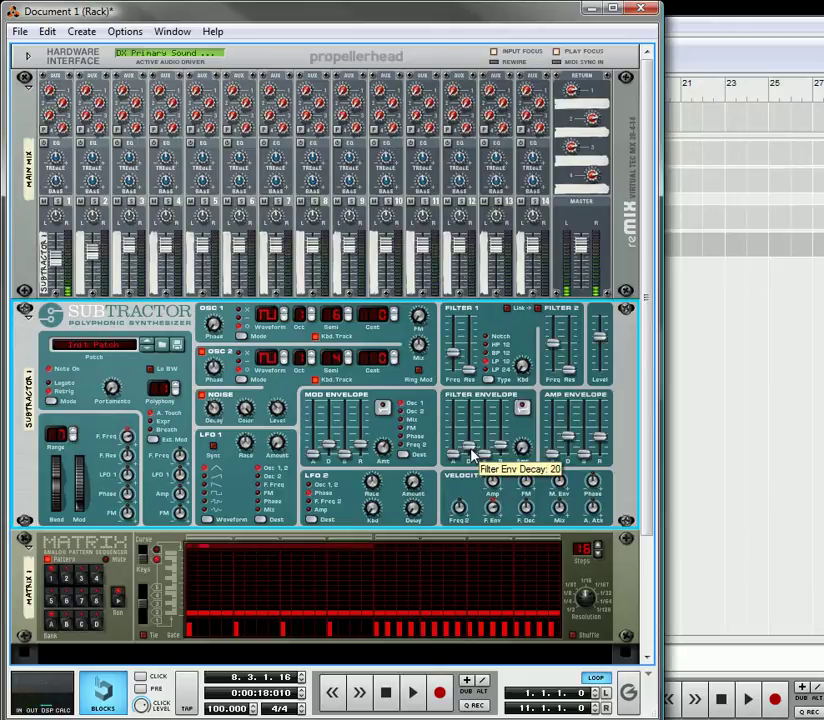
left_click_drag(330, 452, 362, 442)
mouse_move(357, 448)
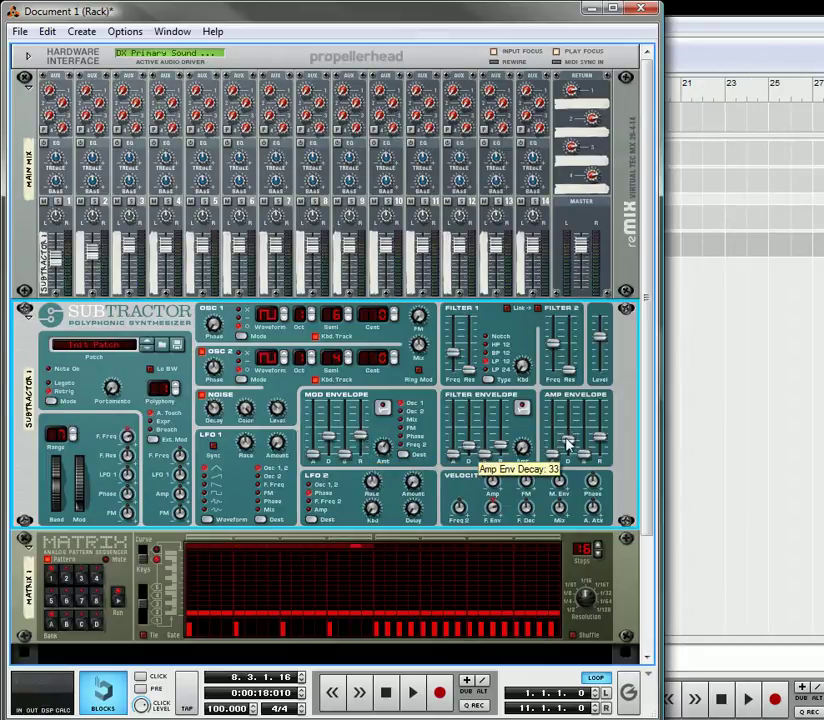
left_click_drag(567, 443, 567, 436)
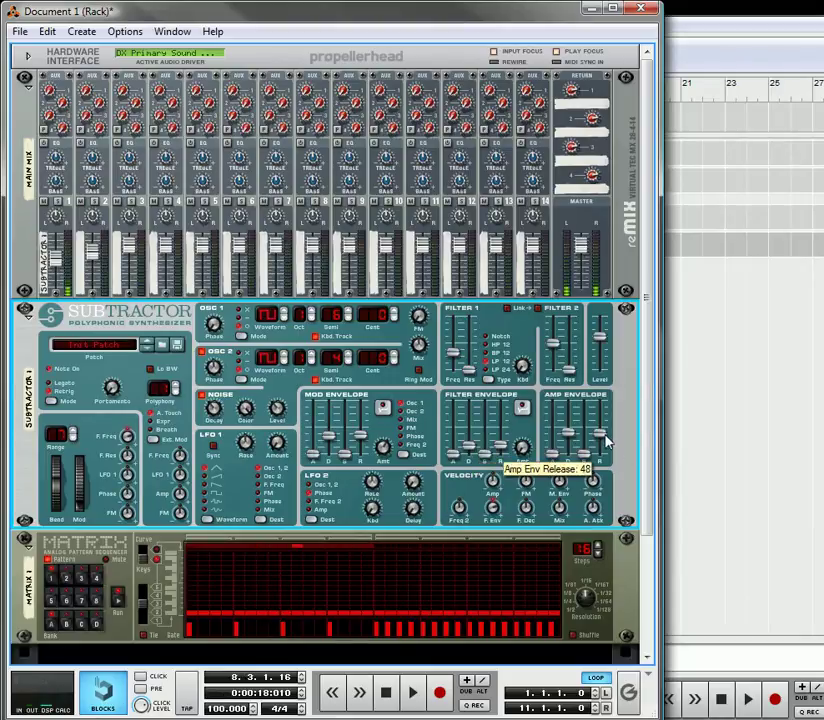
mouse_move(605, 443)
left_mouse_down()
mouse_move(600, 436)
mouse_move(588, 443)
mouse_move(600, 443)
left_mouse_up()
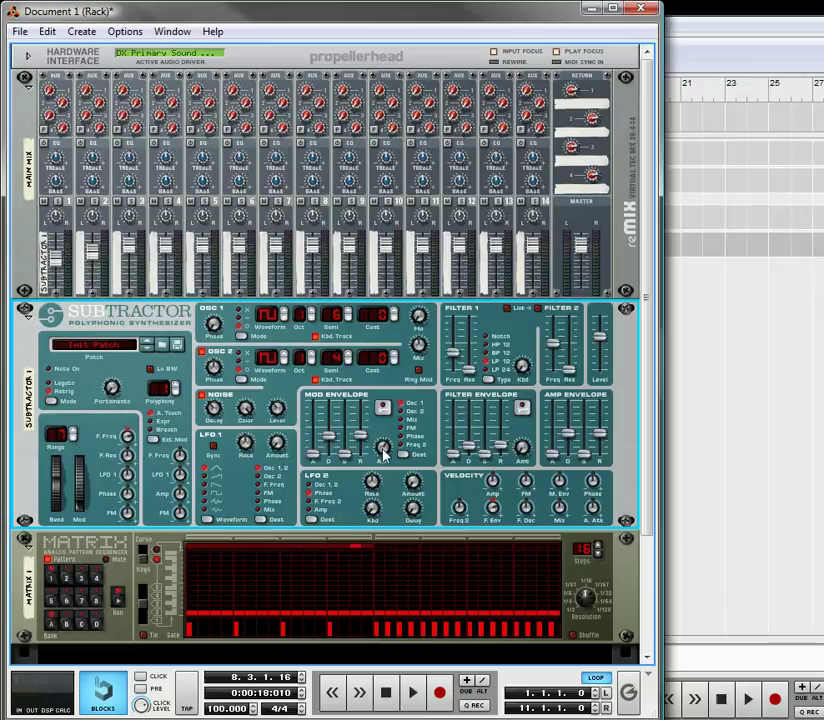
Add an MClass Compressor below the SubTractor
scroll(322, 427, "down", 3)
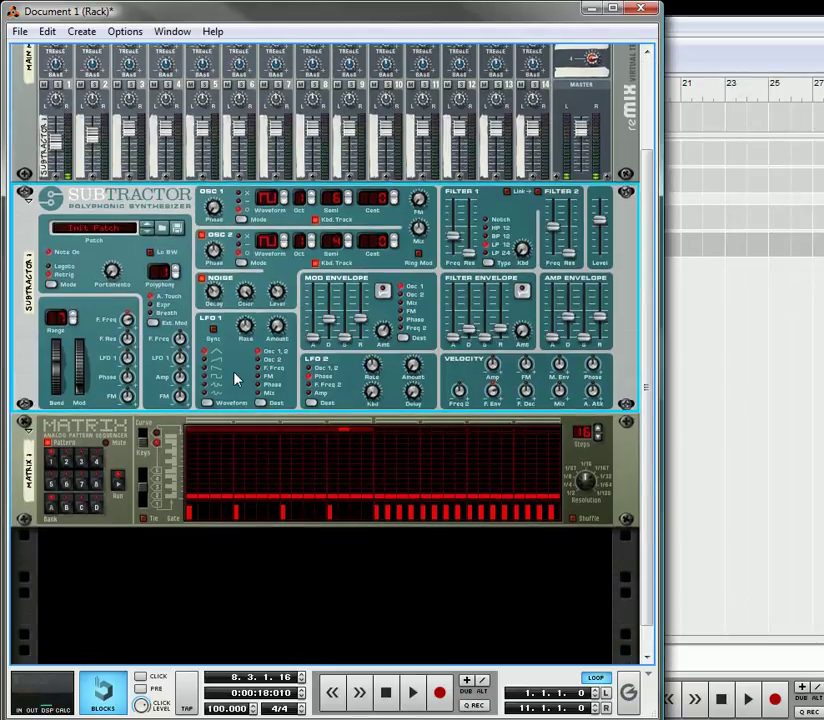
right_click(246, 386)
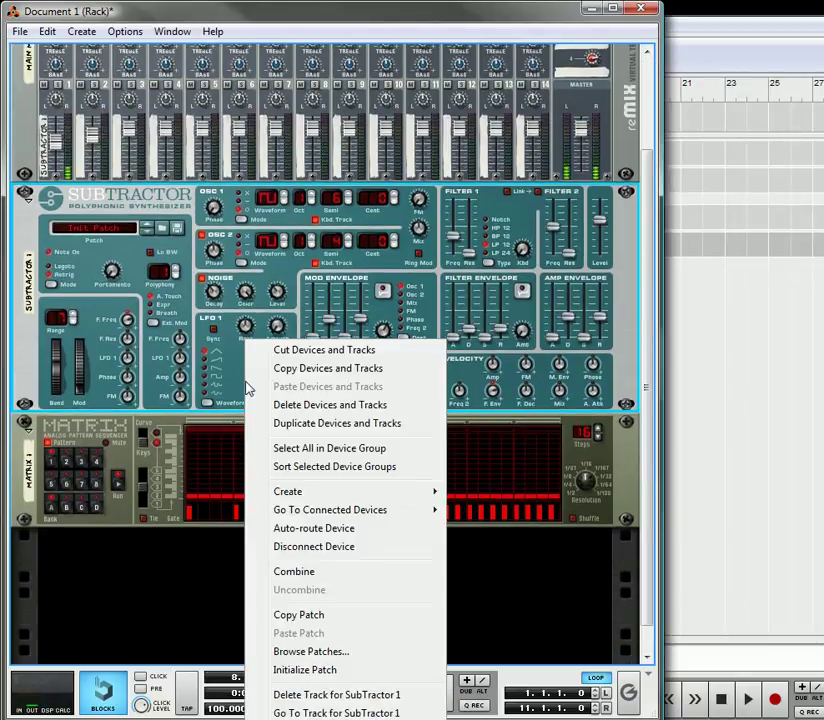
mouse_move(340, 491)
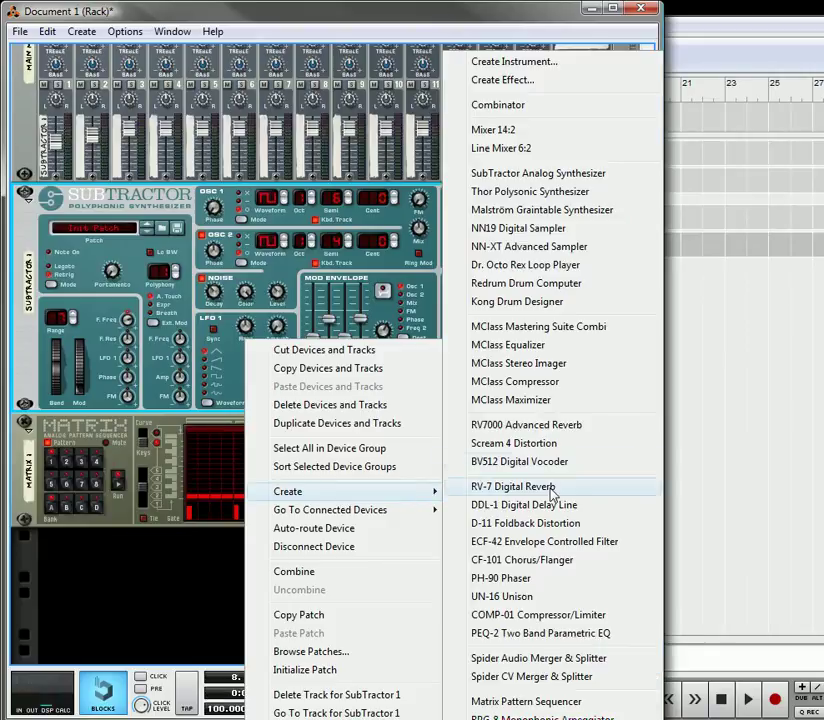
left_click(515, 381)
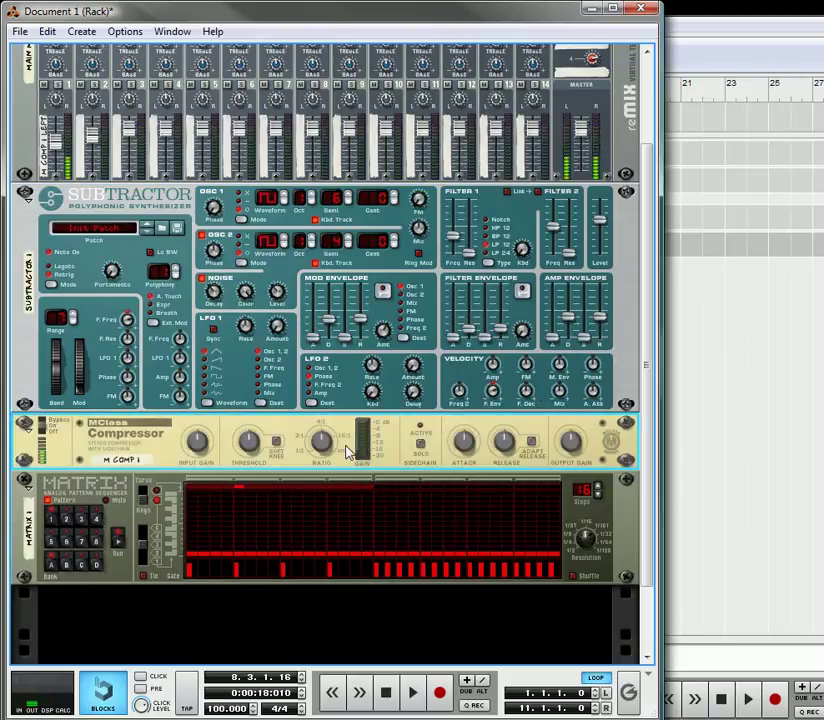
Add an MClass Maximizer below the compressor
right_click(283, 448)
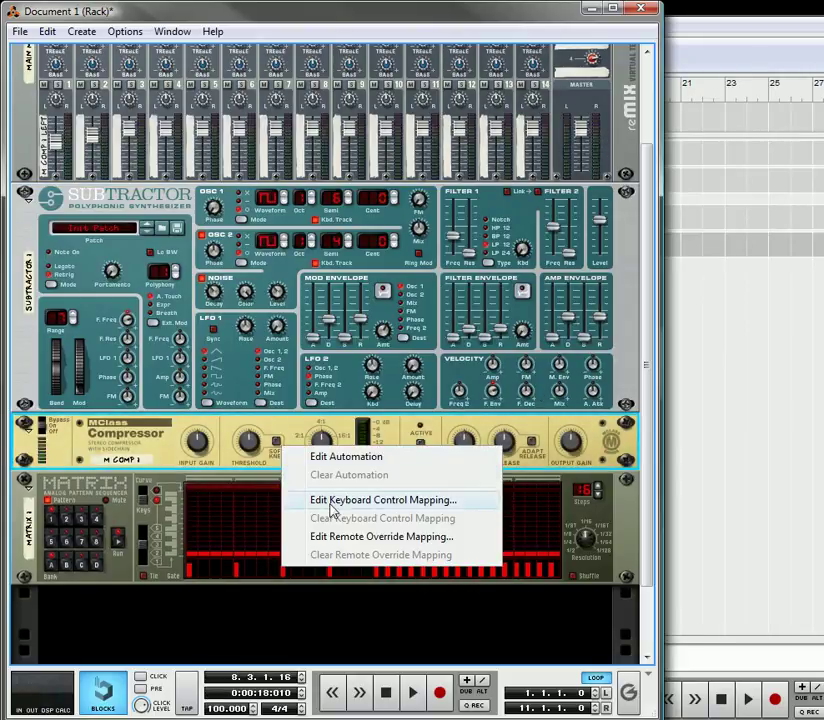
right_click(146, 436)
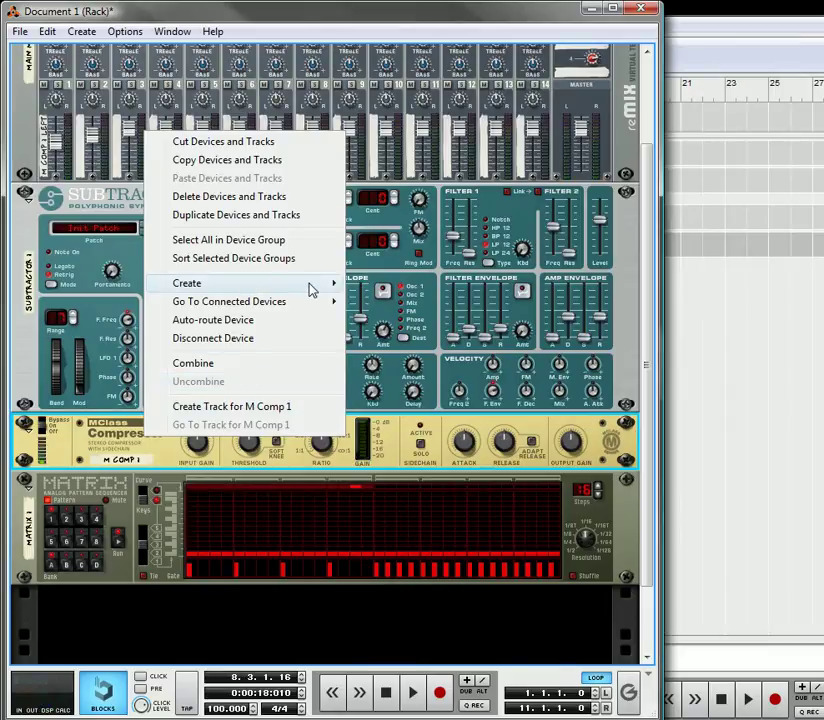
mouse_move(313, 285)
left_click(462, 400)
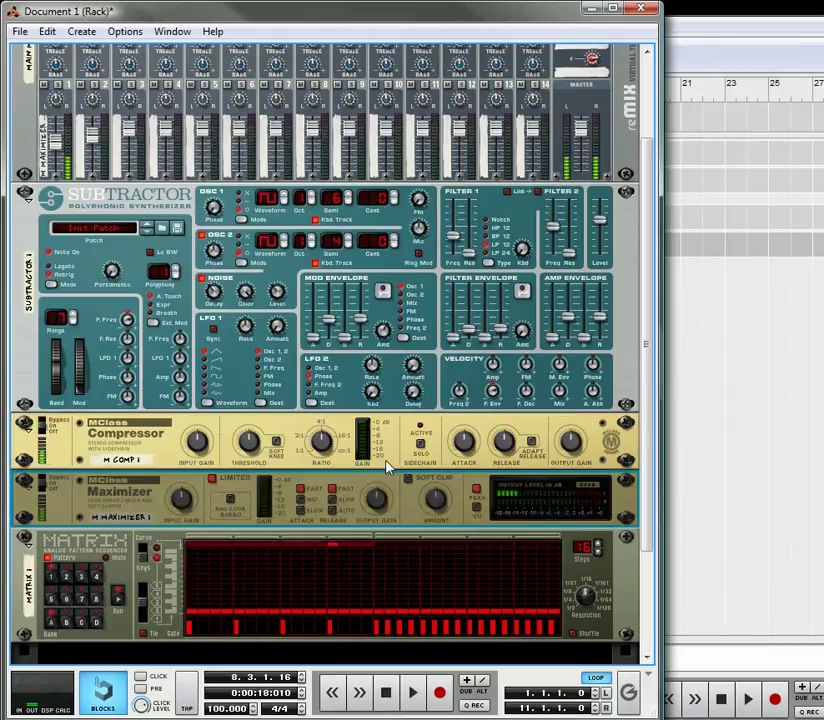
Set compressor threshold -25.8 dB, ratio 6.72:1, attack 61 ms; Maximizer gain 6 dB with 4 ms look-ahead
left_click_drag(250, 443, 261, 462)
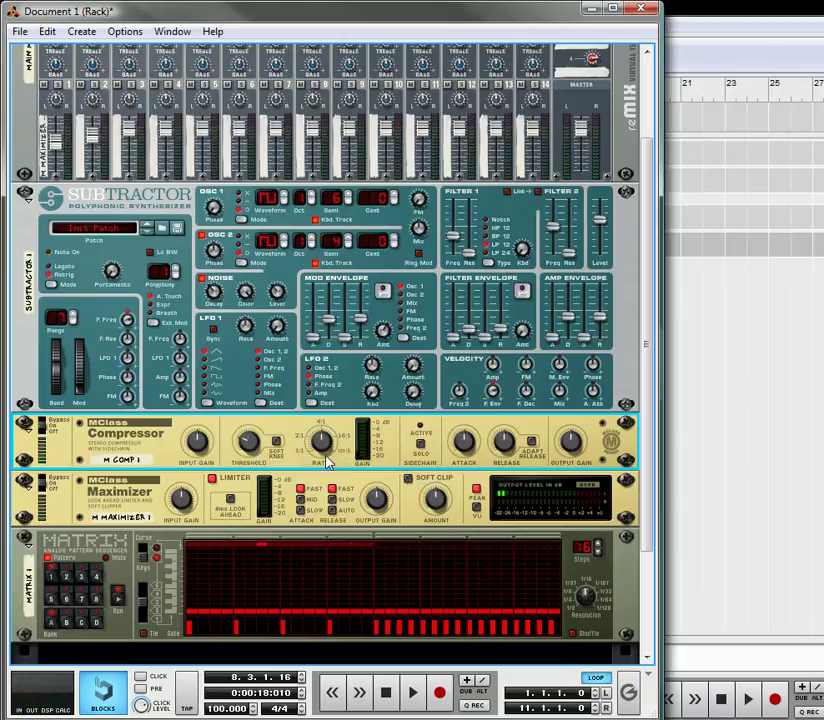
mouse_move(328, 447)
left_click_drag(328, 447, 327, 438)
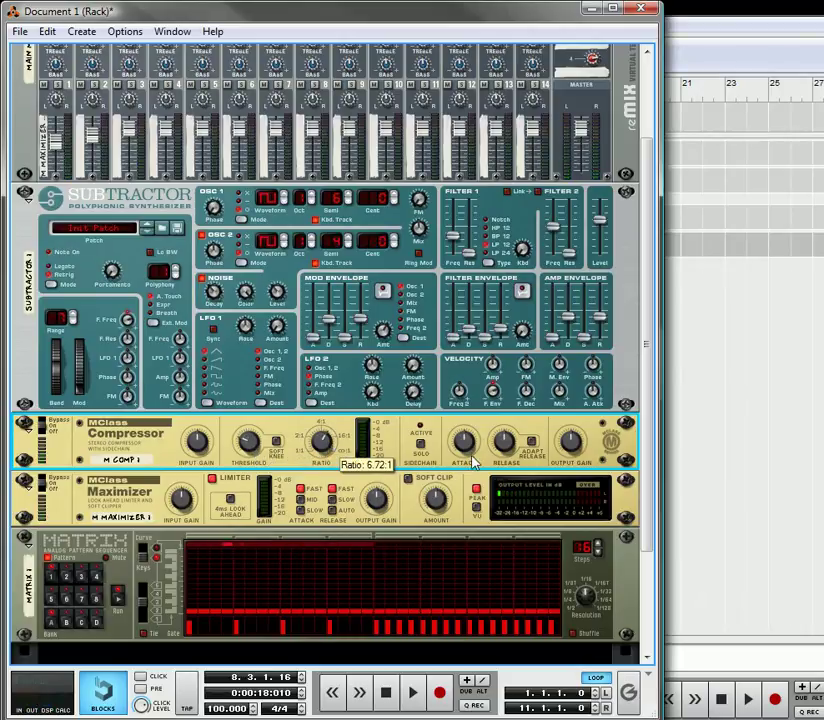
left_click_drag(471, 449, 508, 478)
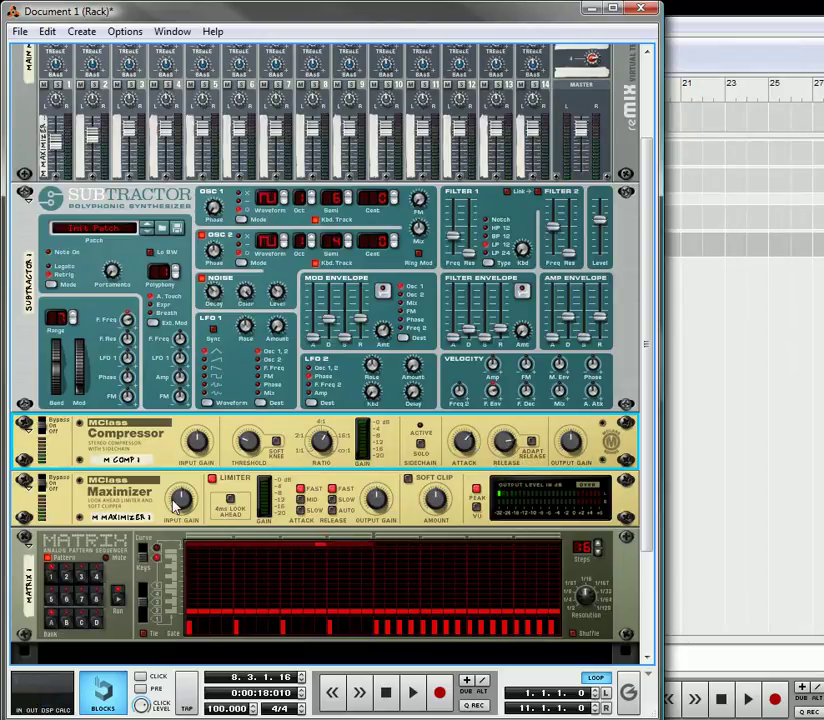
mouse_move(184, 504)
left_mouse_down()
mouse_move(187, 492)
mouse_move(196, 497)
left_mouse_up()
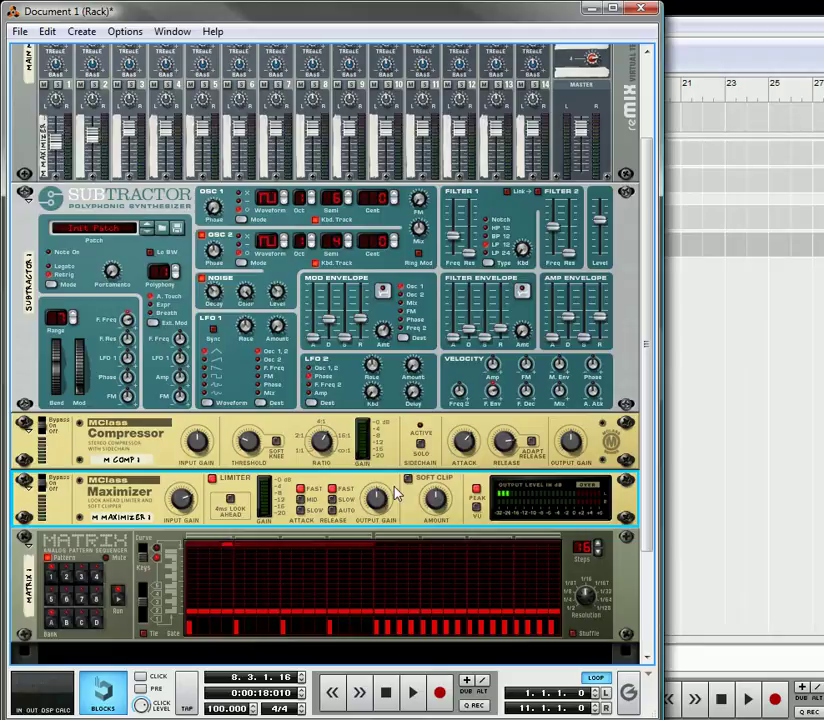
left_click(230, 500)
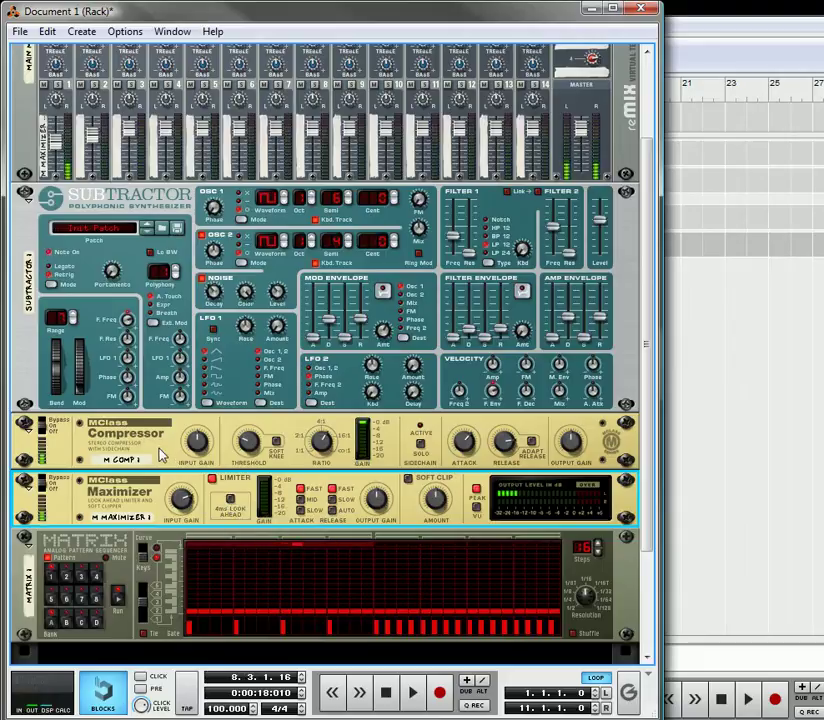
Insert a Spider Audio Merger & Splitter below the selected SubTractor
left_click(236, 388)
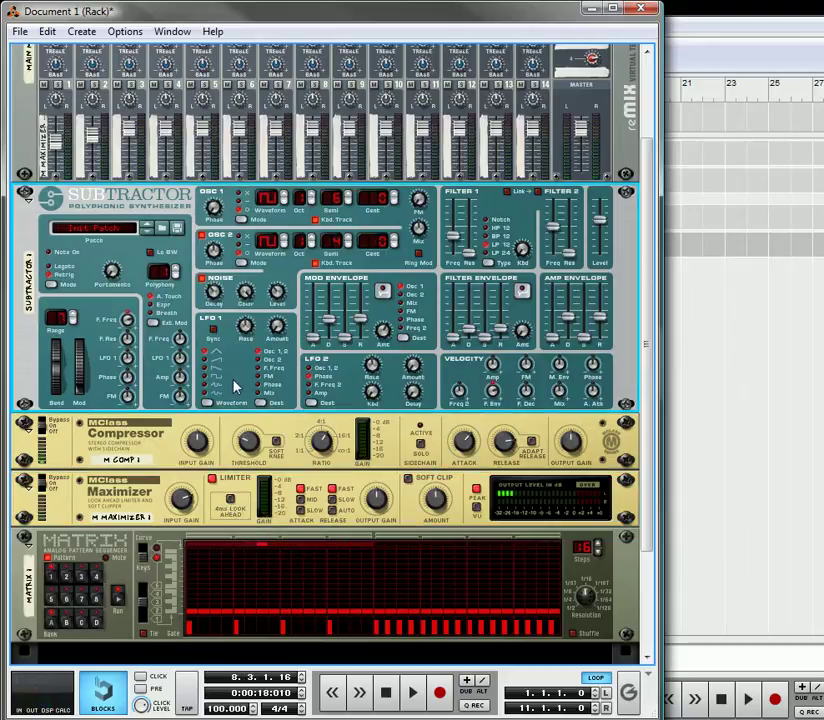
right_click(236, 388)
mouse_move(303, 497)
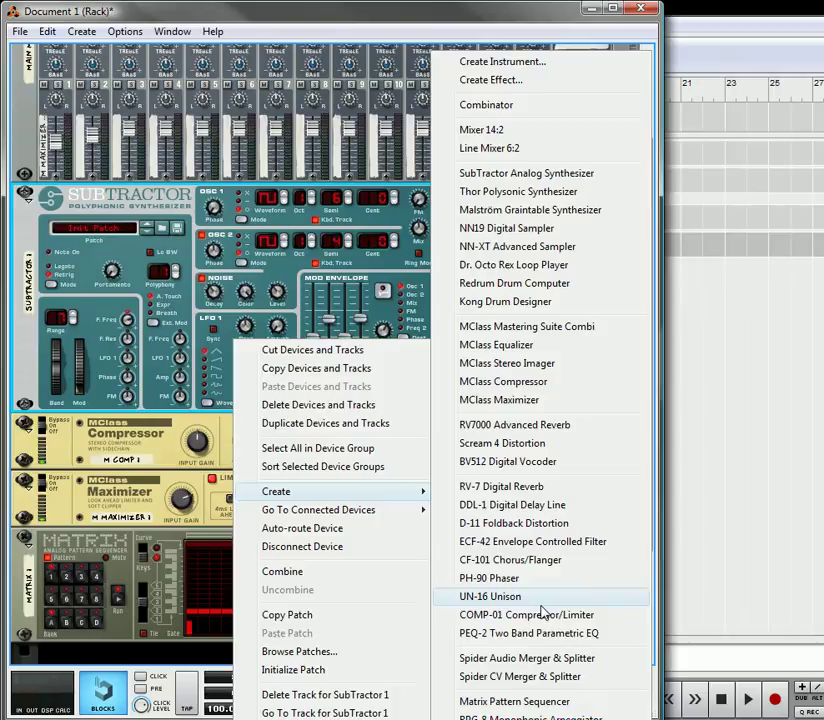
left_click(531, 660)
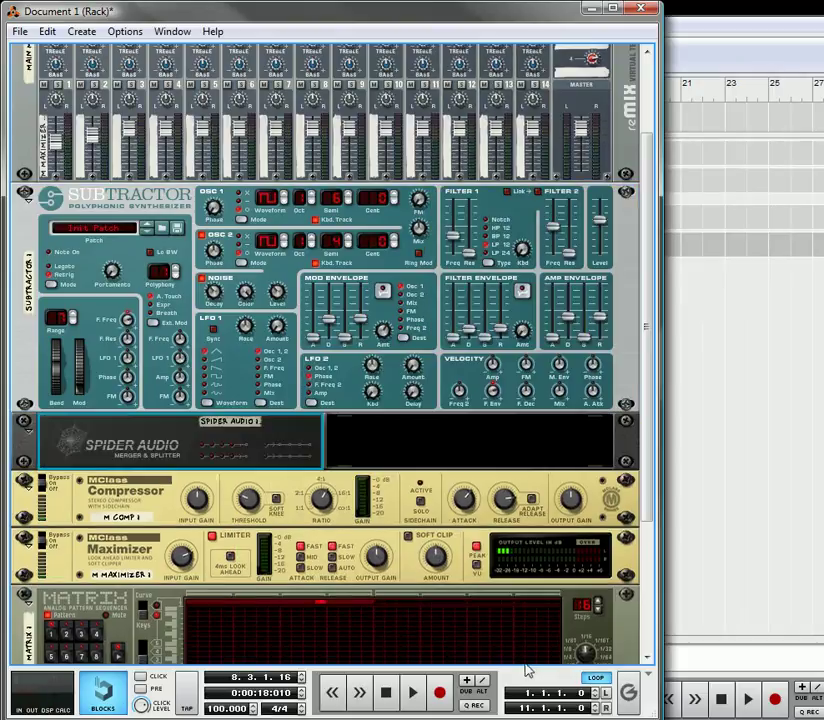
On the rear panel, route the SubTractor into Spider Audio A(L) and patch a split output to the mixer
key("Tab")
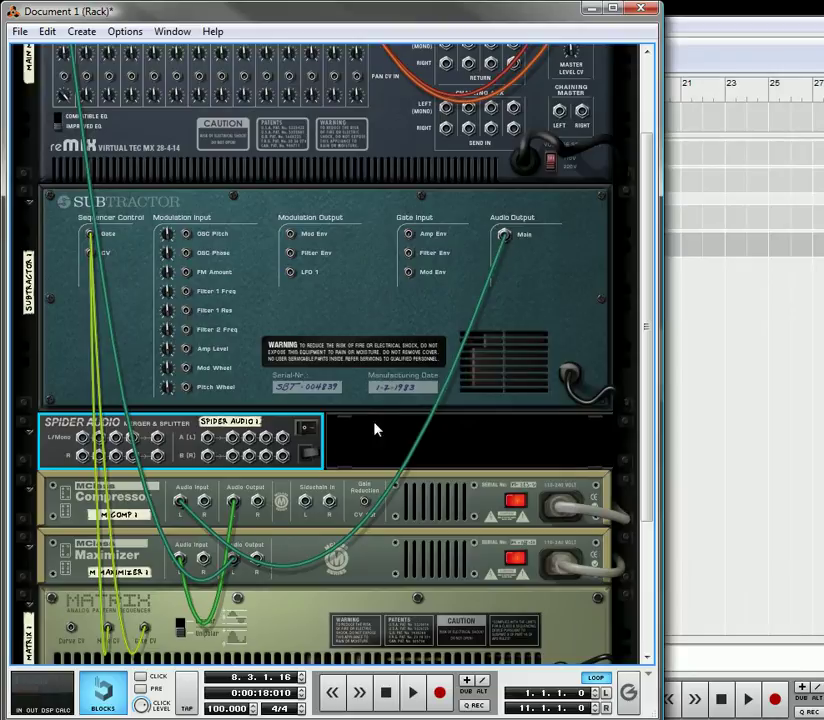
mouse_move(181, 507)
left_mouse_down()
mouse_move(222, 458)
mouse_move(250, 448)
mouse_move(210, 447)
mouse_move(215, 470)
mouse_move(183, 504)
left_mouse_up()
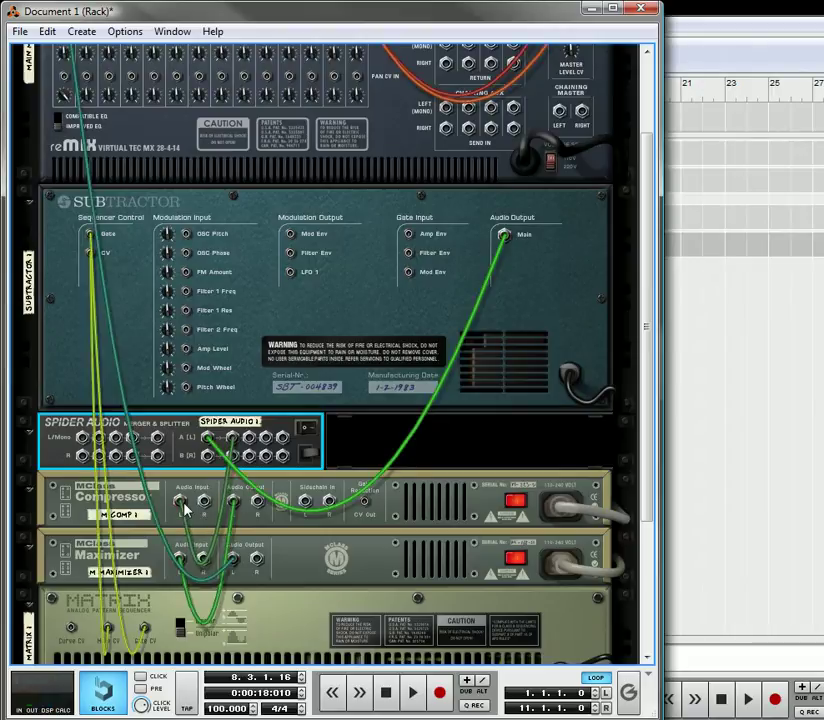
left_click_drag(249, 438, 87, 104)
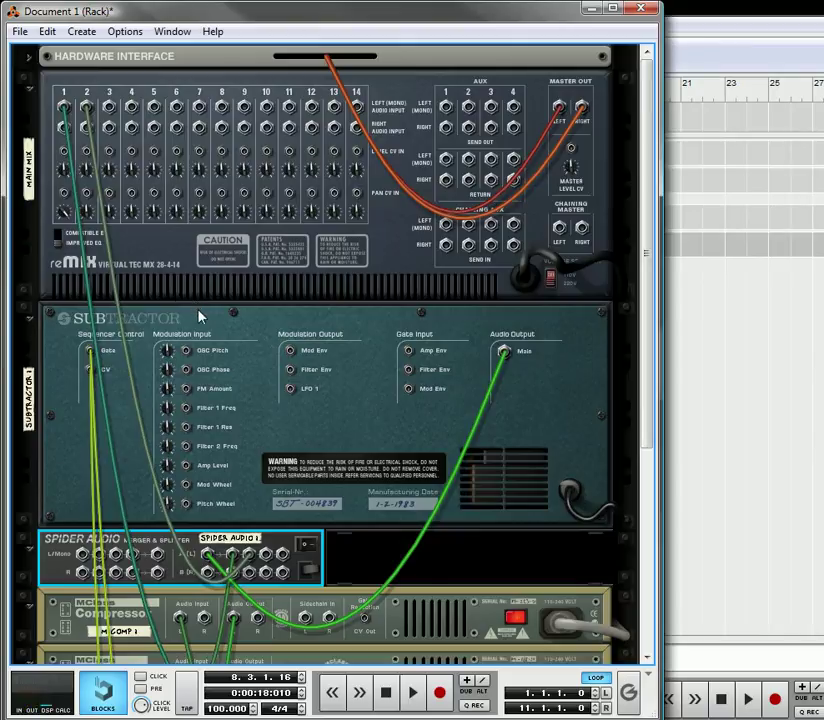
Return to the front panels, step the Osc 1 waveform twice and lower Osc 2 phase to 28
key("Tab")
scroll(197, 345, "down", 3)
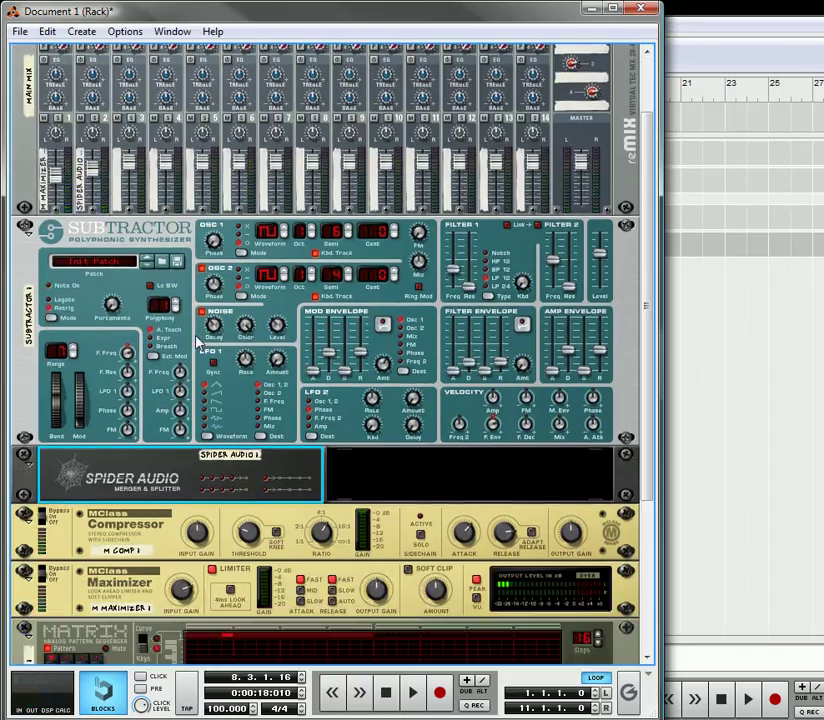
scroll(97, 193, "up", 1)
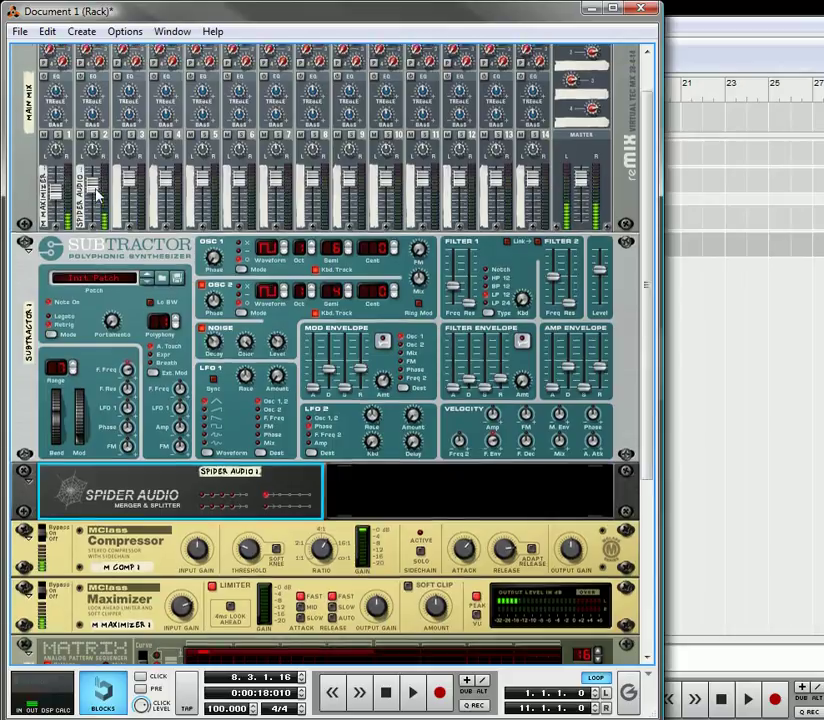
scroll(97, 193, "up", 2)
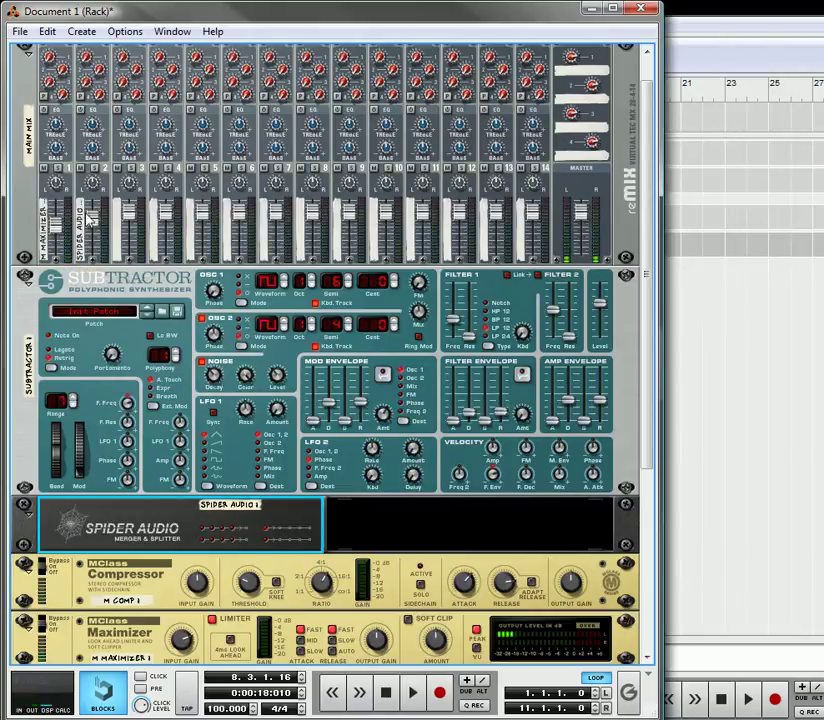
scroll(213, 357, "down", 3)
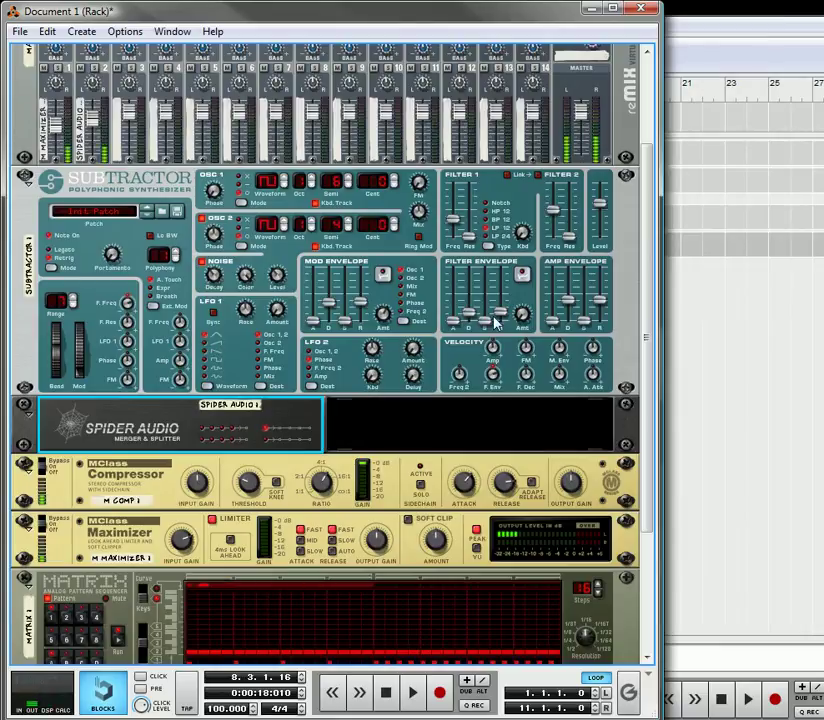
scroll(494, 320, "up", 2)
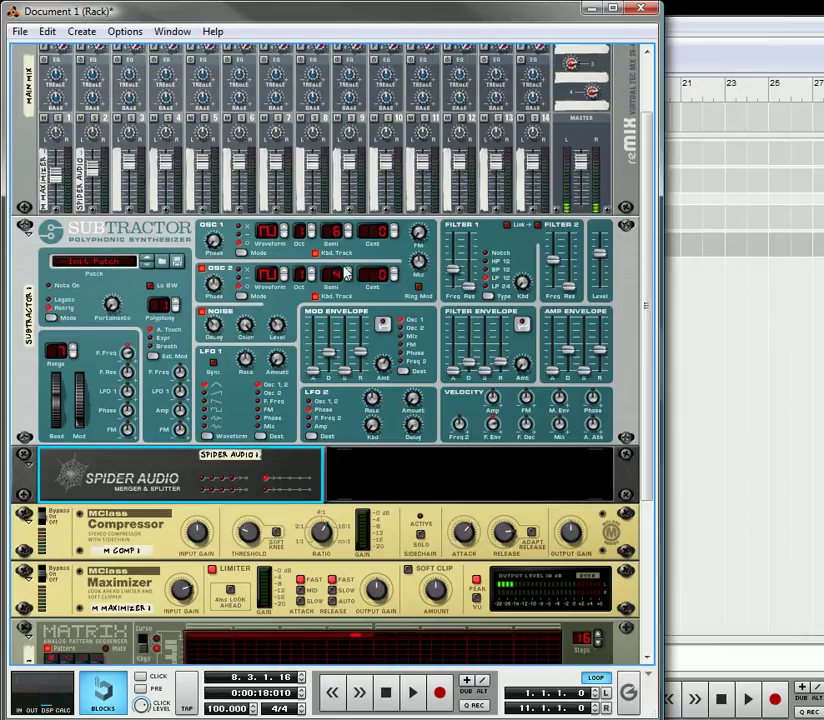
left_click(284, 238)
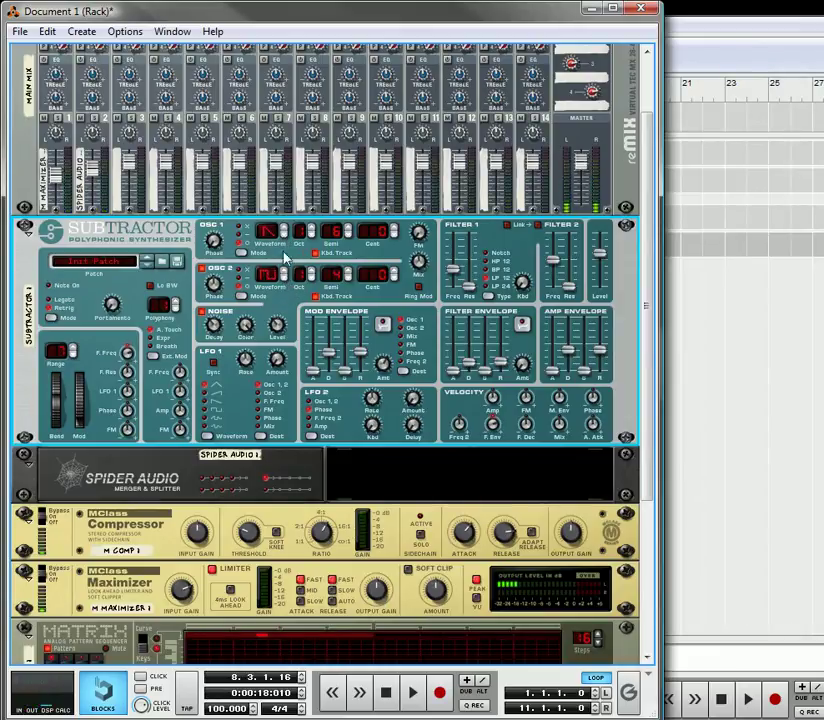
left_click(288, 229)
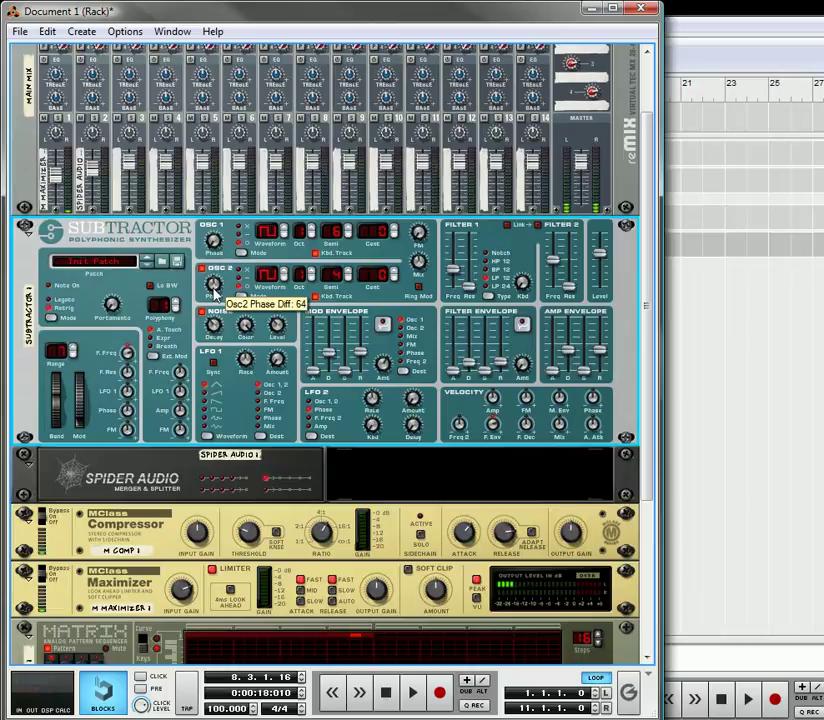
left_click_drag(213, 283, 230, 272)
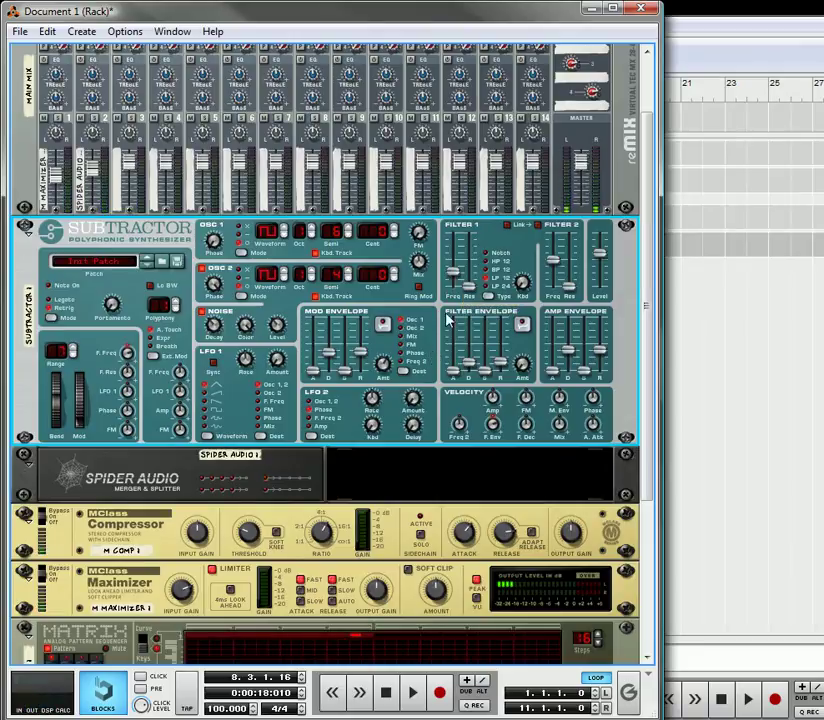
scroll(170, 260, "down", 2)
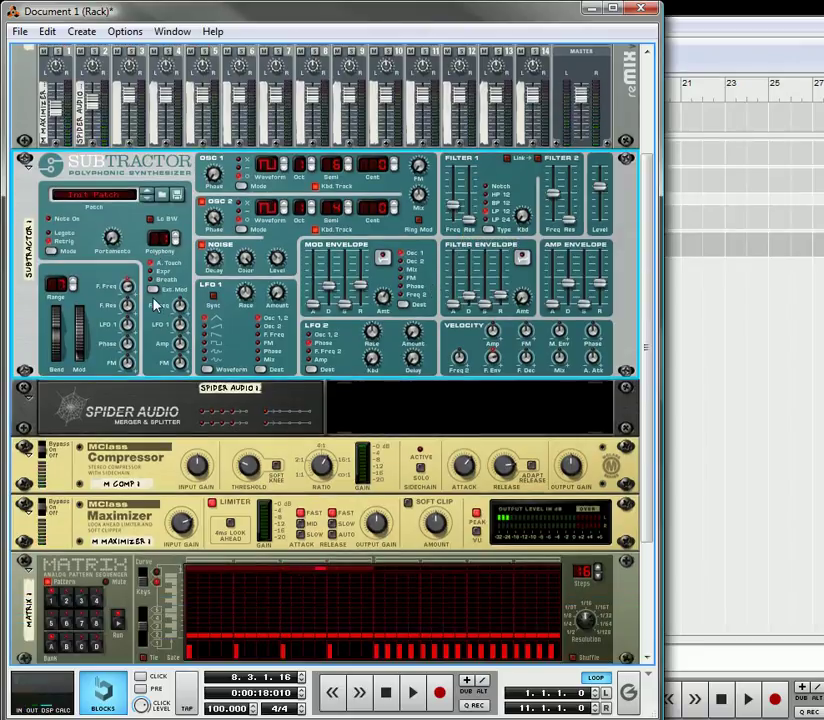
Fold the SubTractor, Spider Audio, Compressor, Maximizer and Matrix into thin strips
left_click(25, 161)
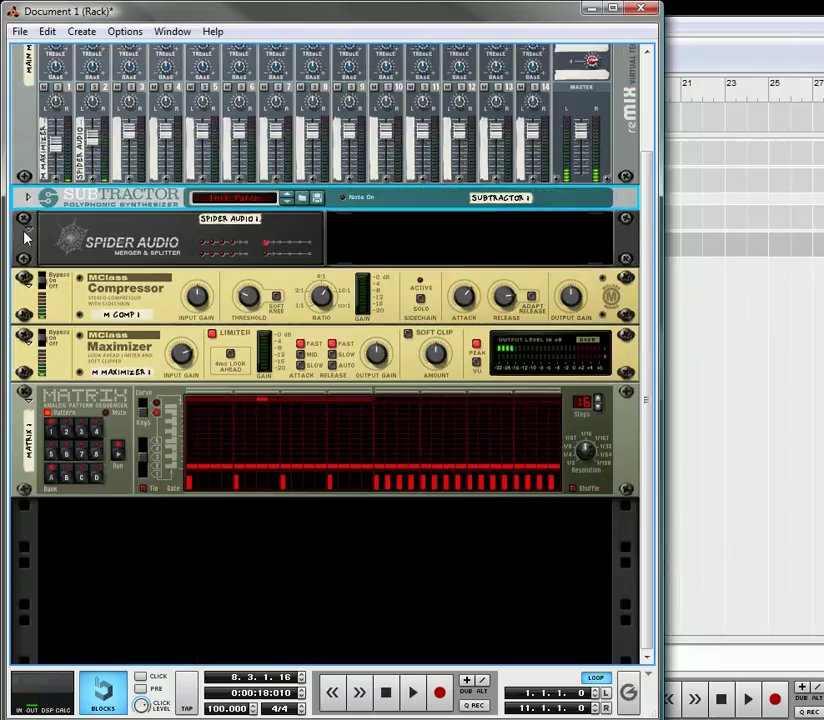
left_click(25, 218)
left_click(25, 279)
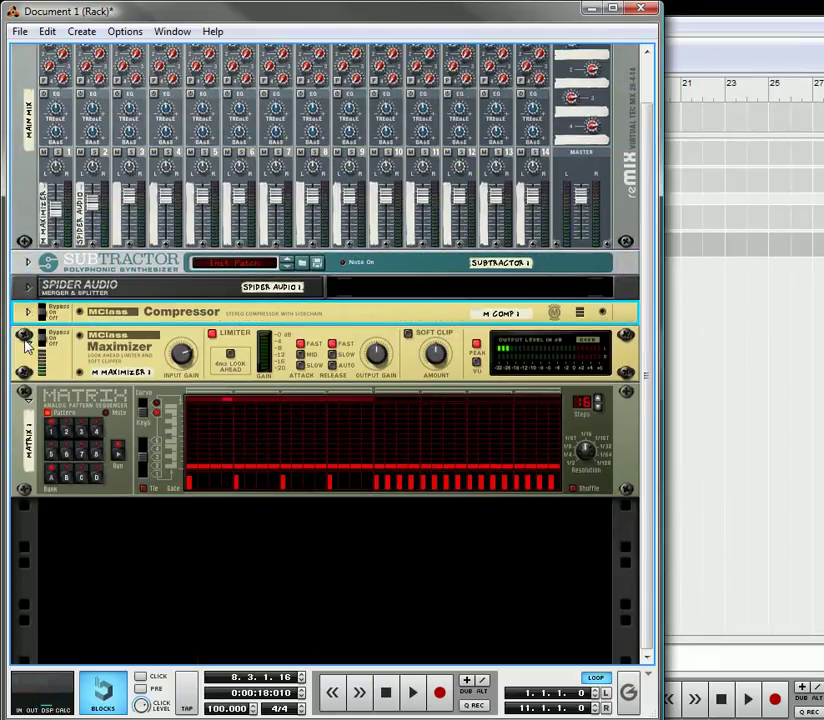
left_click(24, 335)
left_click(25, 393)
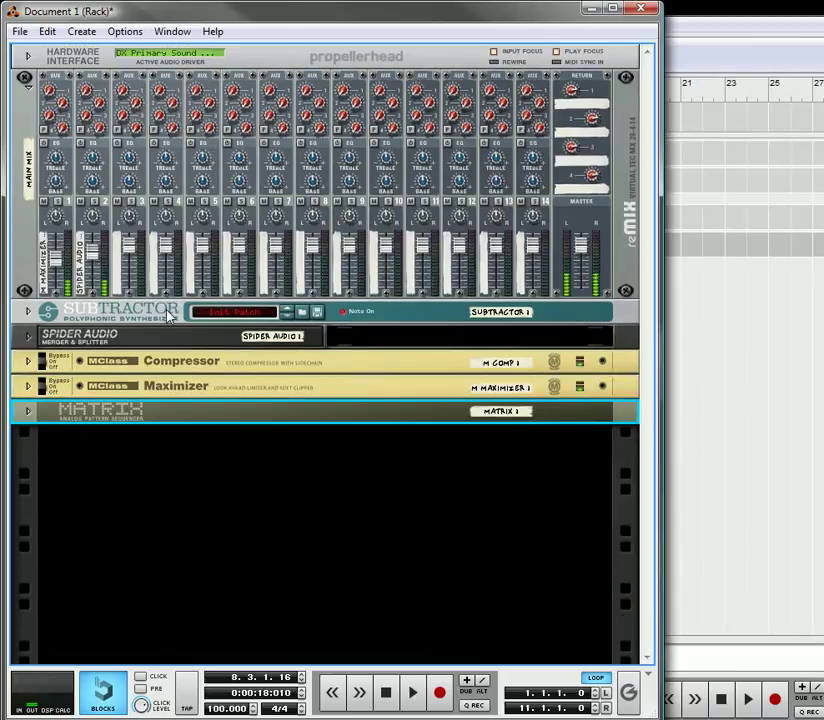
Select all five folded devices and bring up the device menu containing Combine
left_click(160, 320)
left_click(160, 345, "shift")
left_click(160, 368, "shift")
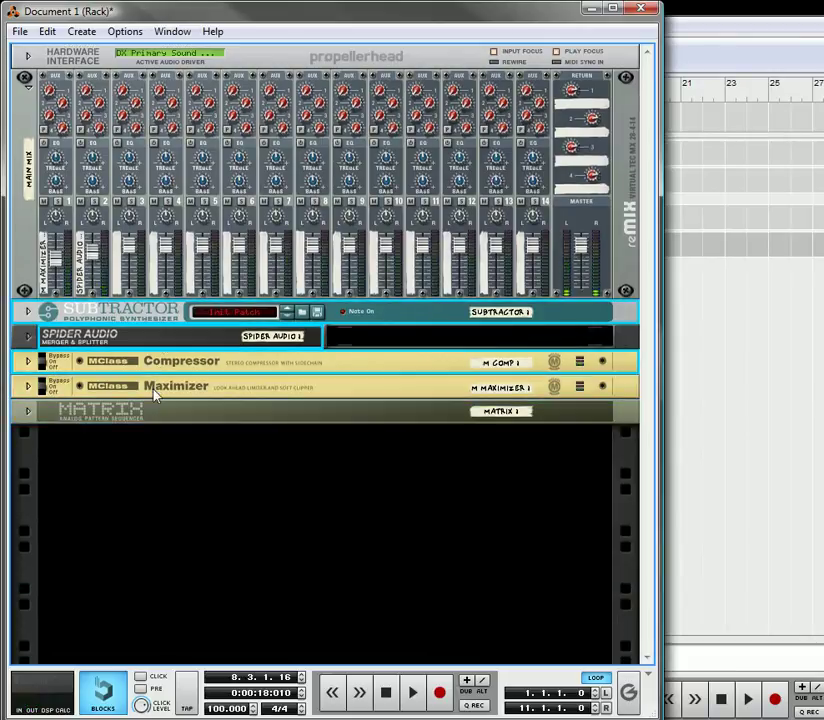
left_click(156, 390, "shift")
left_click(152, 416, "shift")
right_click(152, 416)
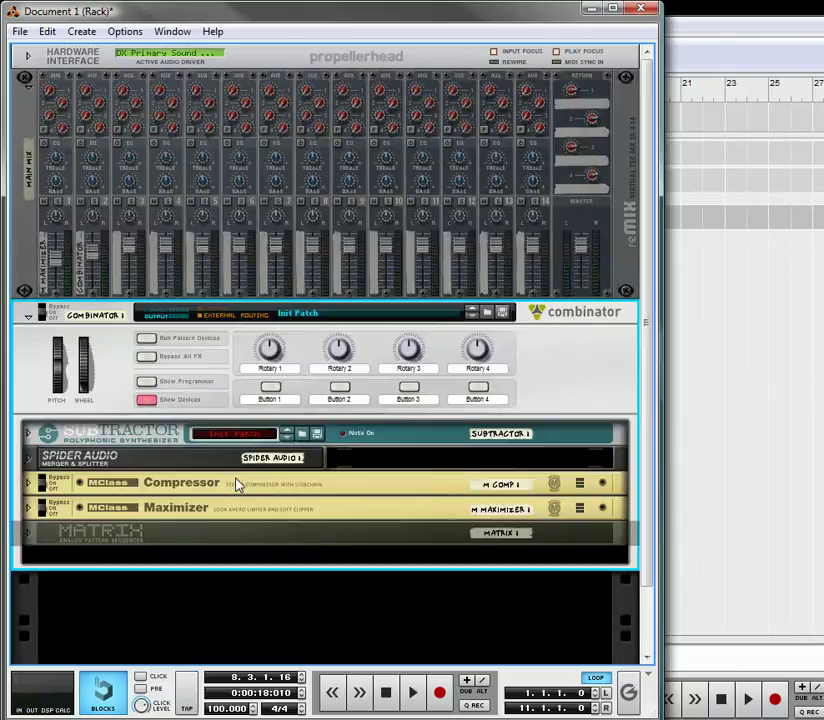
Combine the selected devices into a Combinator and blank its four rotary labels
left_click(213, 641)
double_click(290, 369)
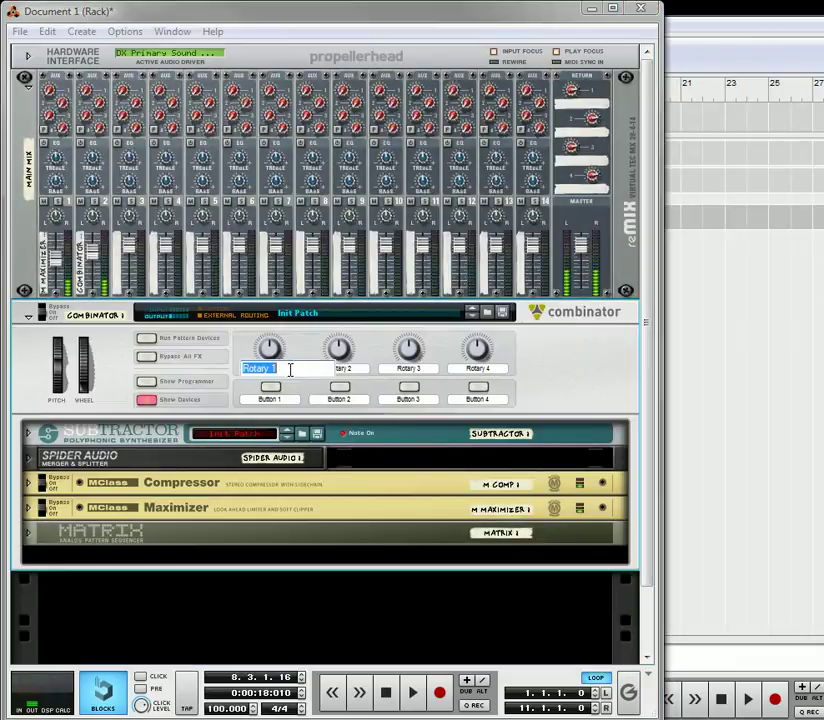
double_click(344, 370)
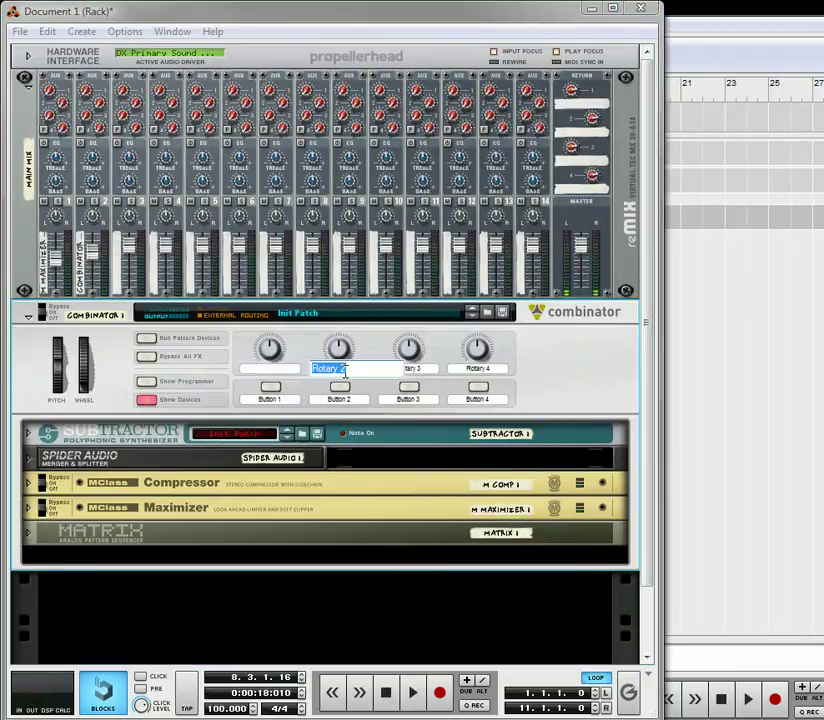
double_click(424, 370)
key("BackSpace")
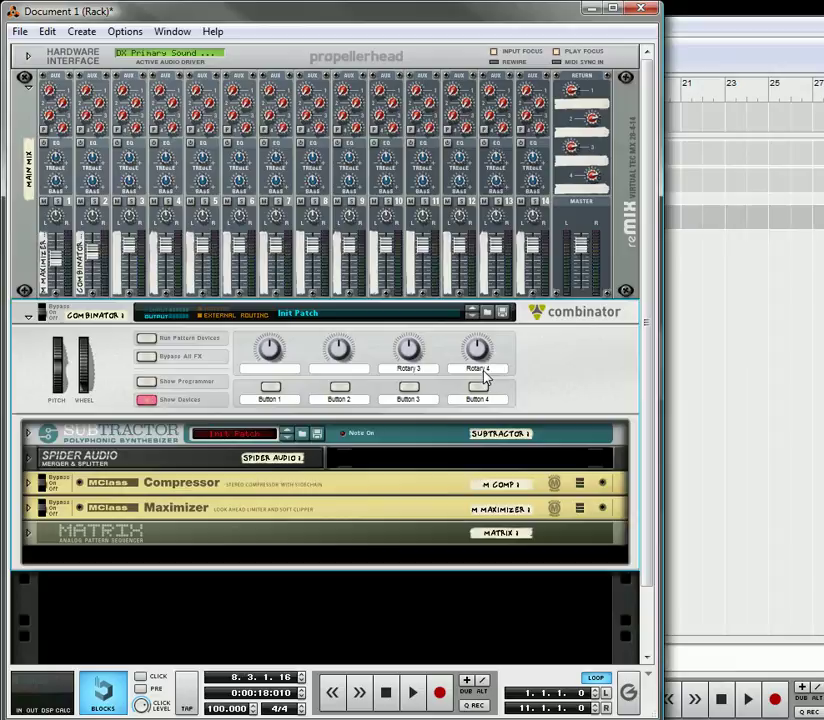
double_click(478, 369)
key("BackSpace")
Blank all four button labels on the Combinator panel
double_click(480, 400)
key("BackSpace")
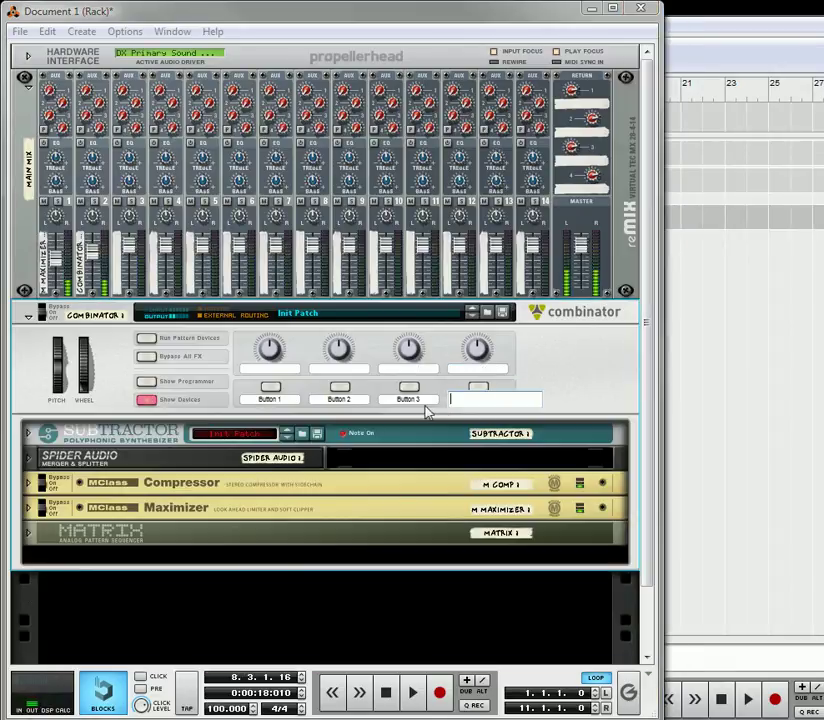
double_click(415, 400)
key("BackSpace")
double_click(340, 400)
key("BackSpace")
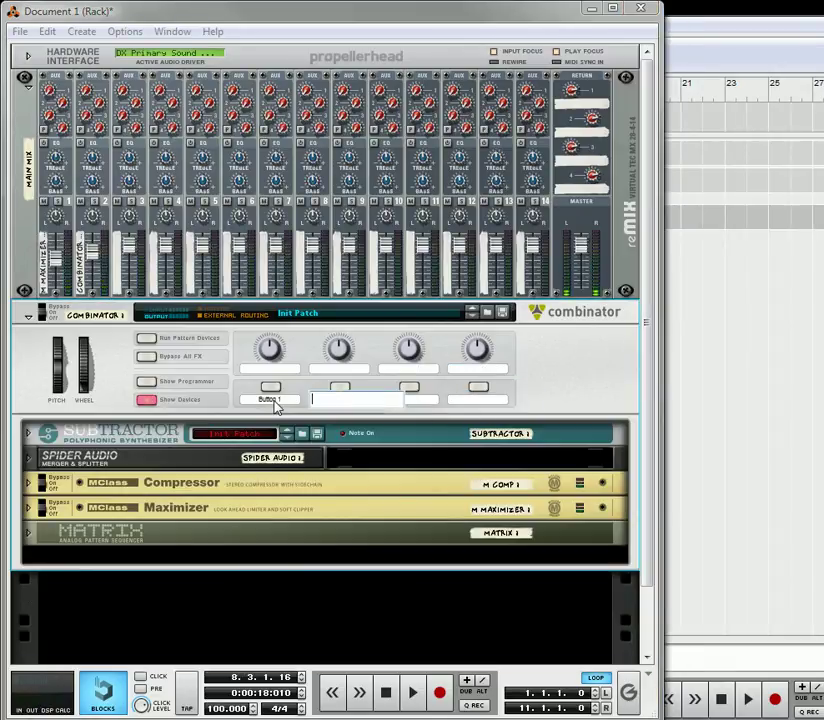
double_click(270, 400)
key("BackSpace")
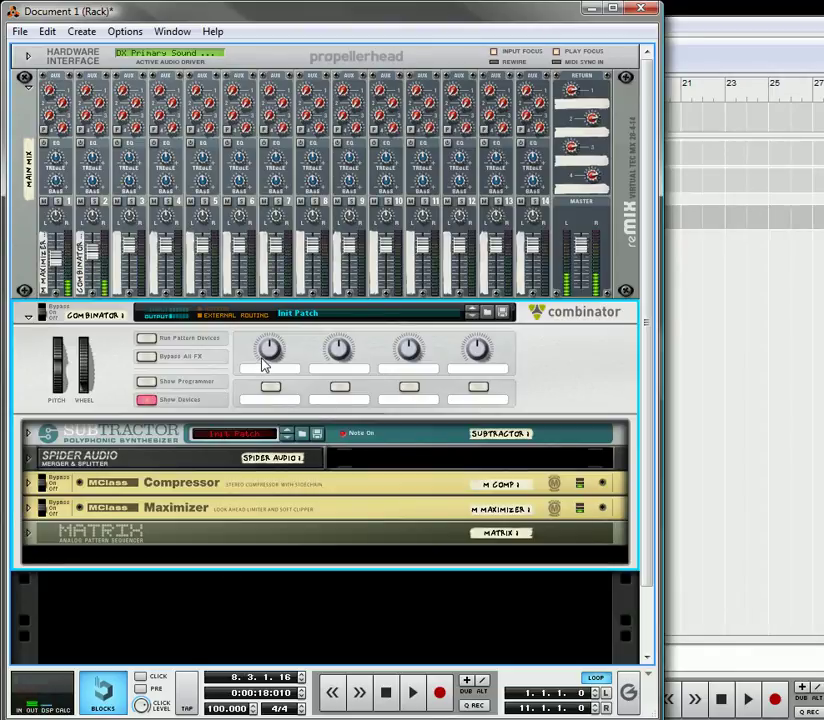
scroll(248, 442, "down", 2)
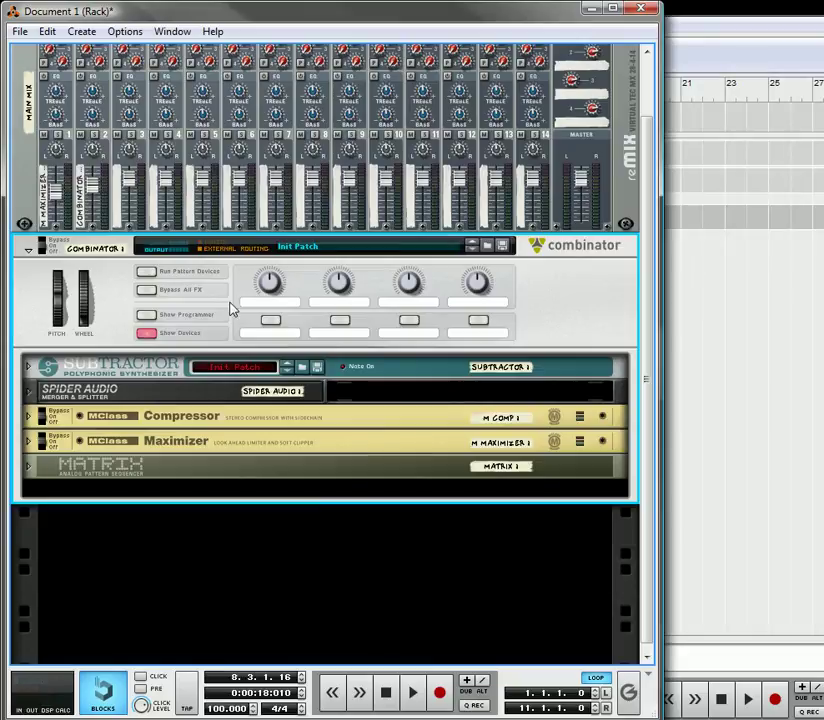
Flip the rack to its cabling and create a Line Mixer just below the SubTractor
key("Tab")
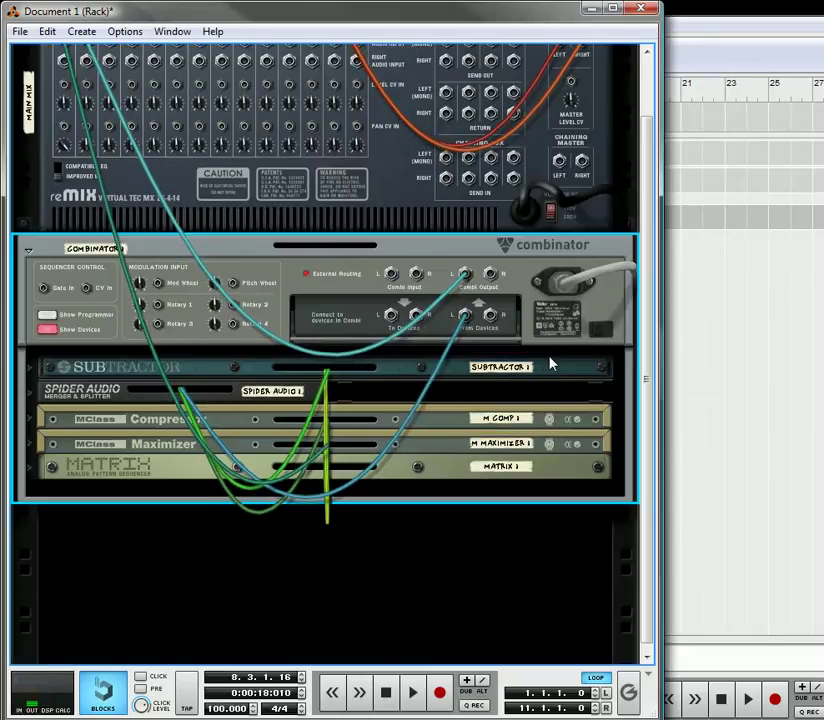
right_click(549, 336)
mouse_move(610, 493)
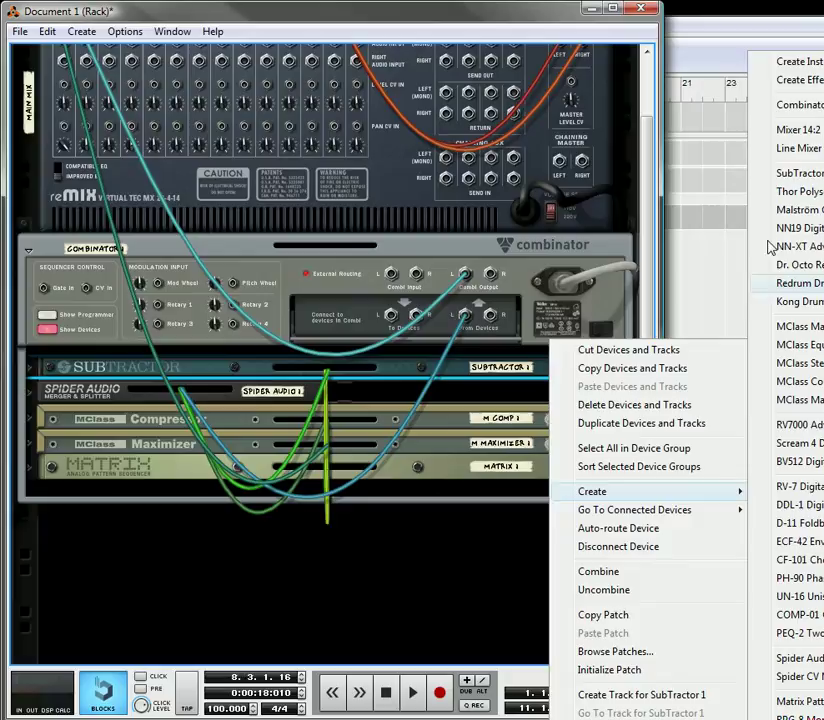
left_click(795, 147)
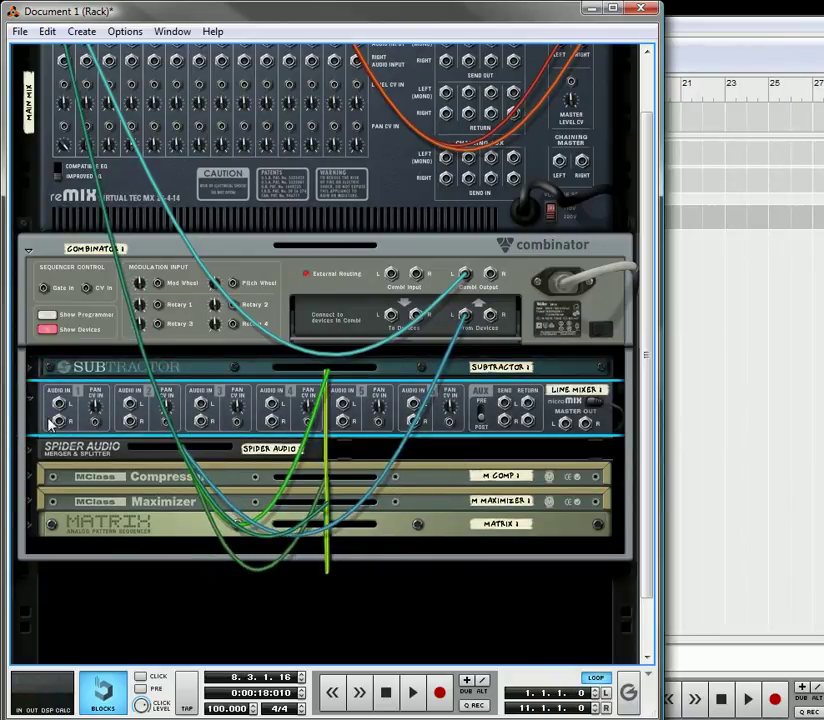
Move the Line Mixer above the SubTractor and reroute two cables into its channels 1 and 2
left_click_drag(35, 424, 31, 383)
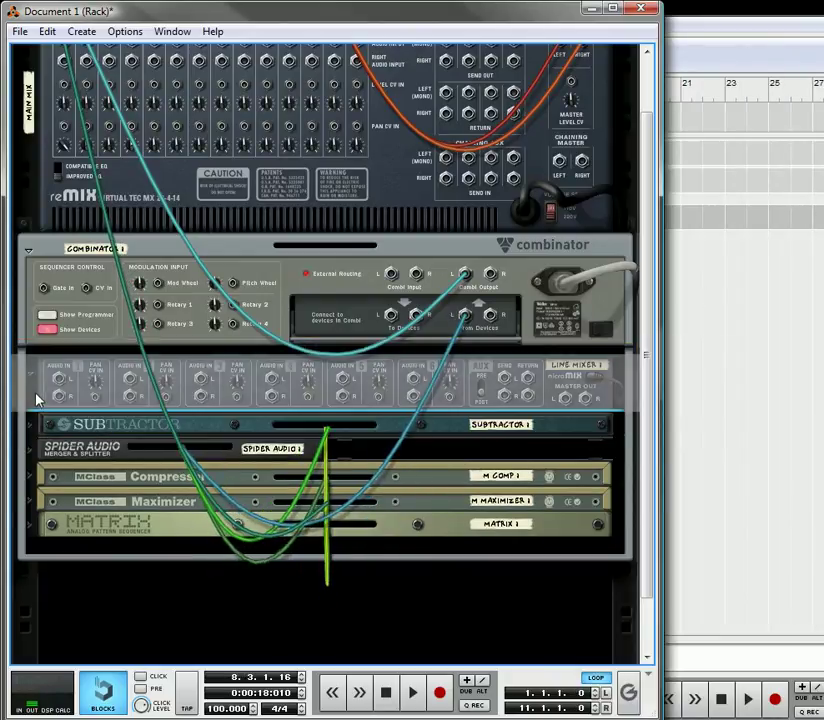
scroll(92, 212, "up", 1)
scroll(92, 212, "up", 1)
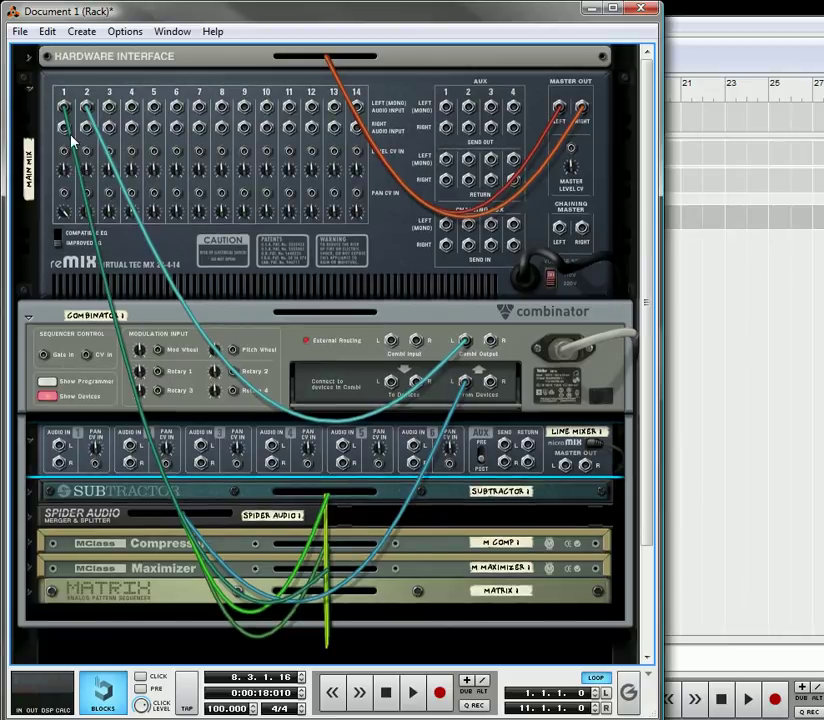
left_click_drag(64, 108, 60, 445)
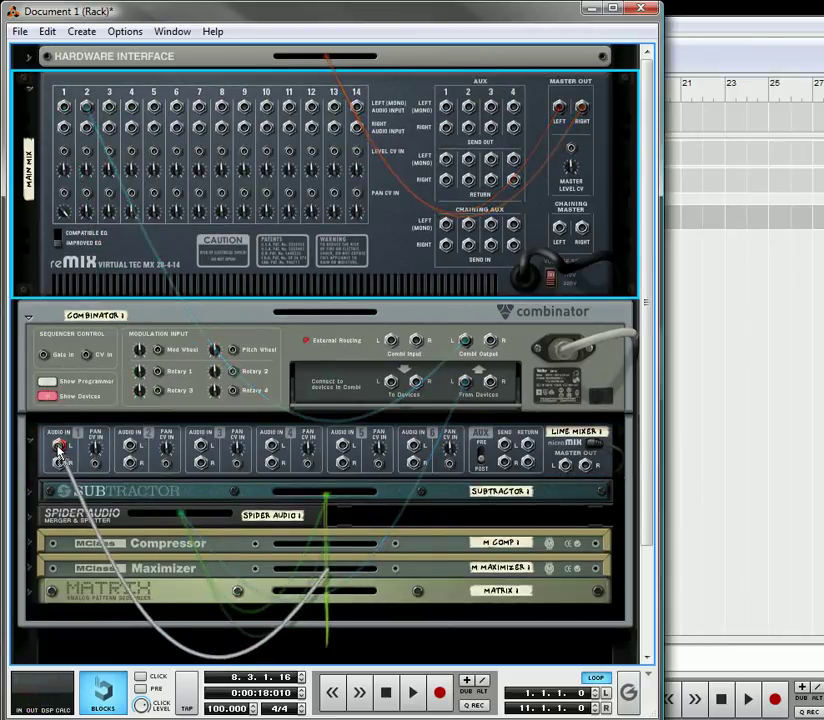
left_click_drag(88, 108, 129, 445)
left_click_drag(470, 342, 64, 106)
left_click_drag(490, 342, 87, 107)
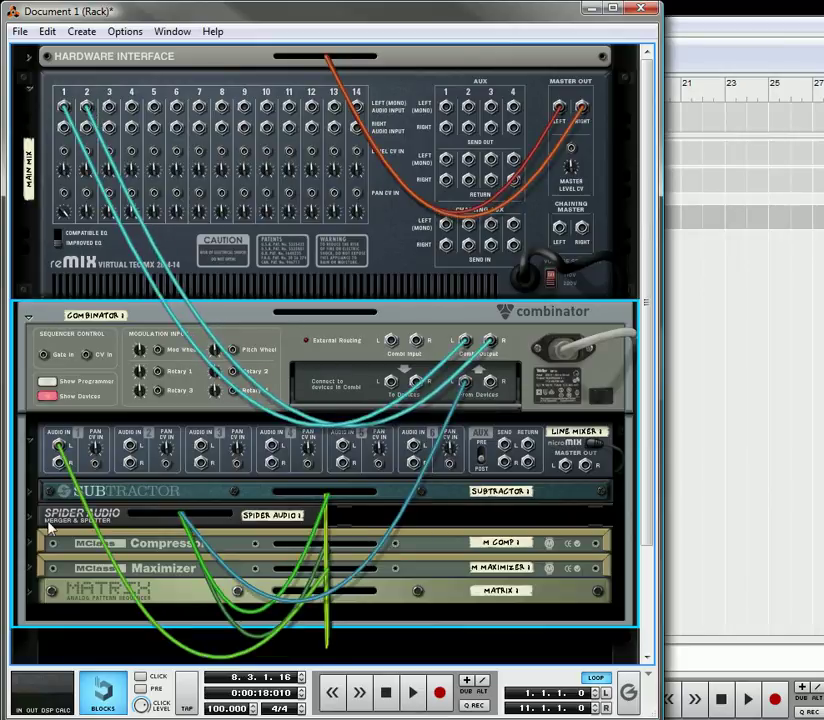
Plug a cable into mixer channel 2, send Master Out into the Combinator, and flip the rack back
left_click(29, 492)
scroll(61, 285, "down", 5)
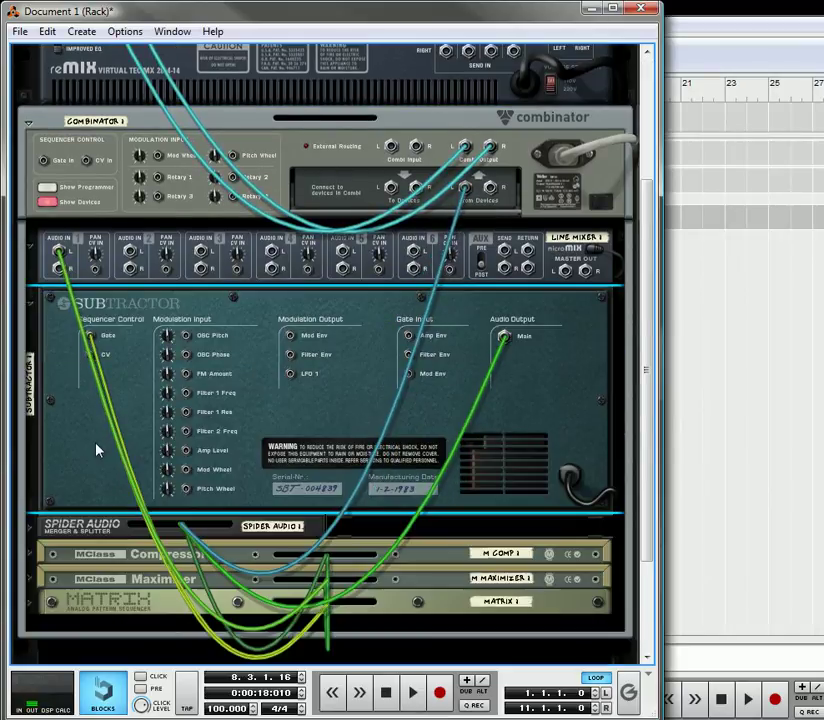
left_click(30, 458)
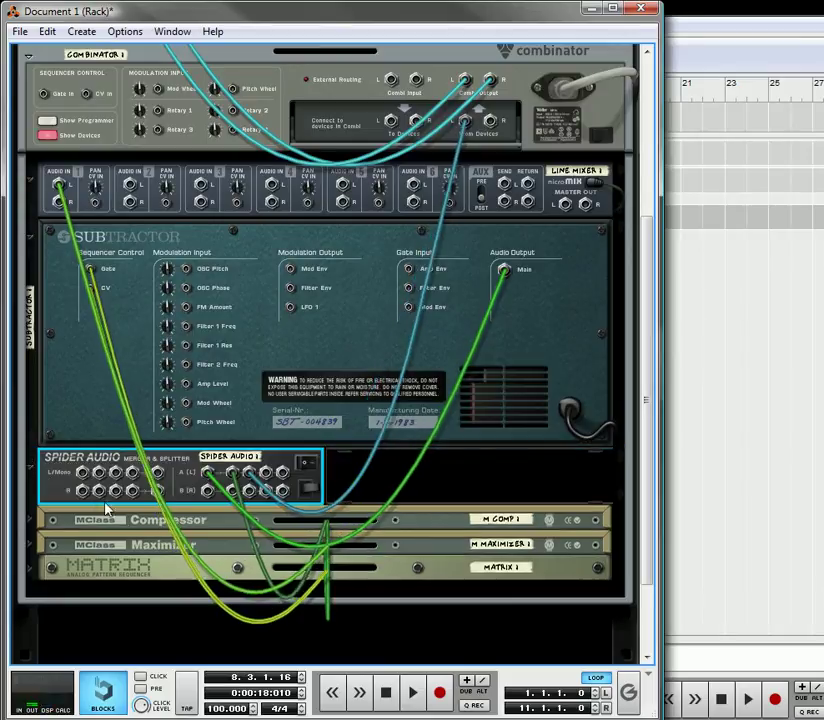
left_click(30, 521)
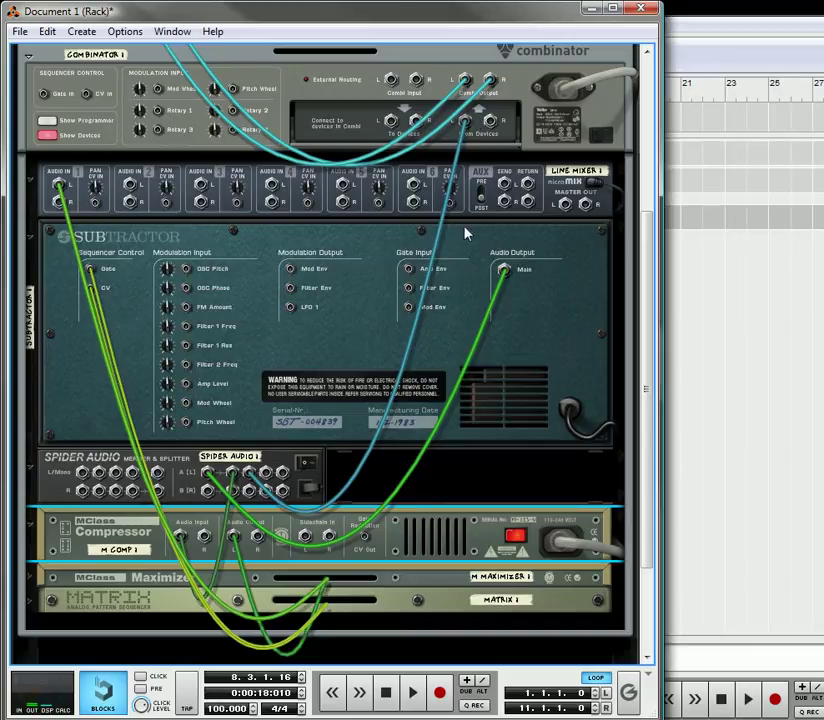
left_click_drag(463, 130, 130, 186)
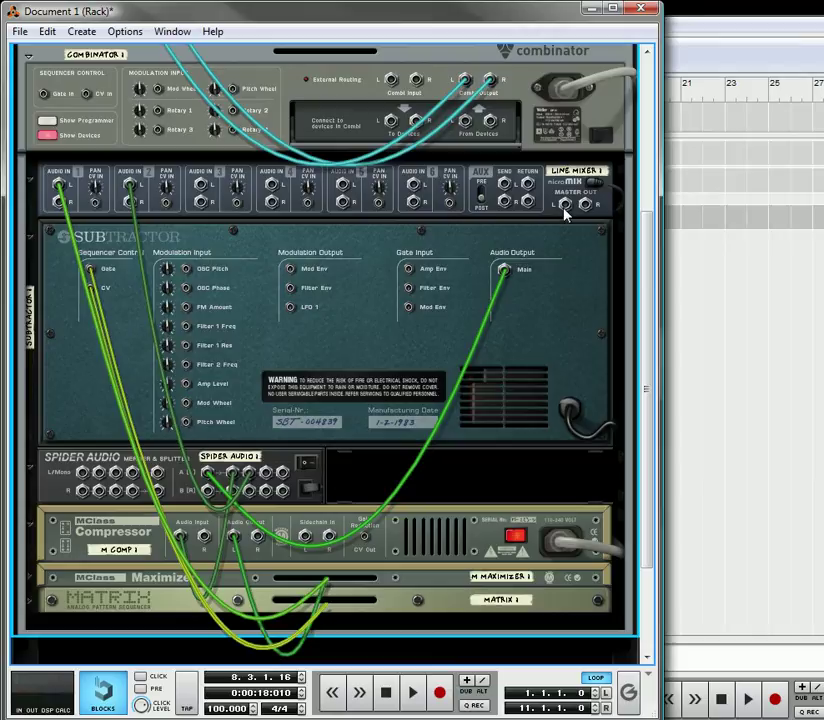
left_click_drag(565, 204, 465, 122)
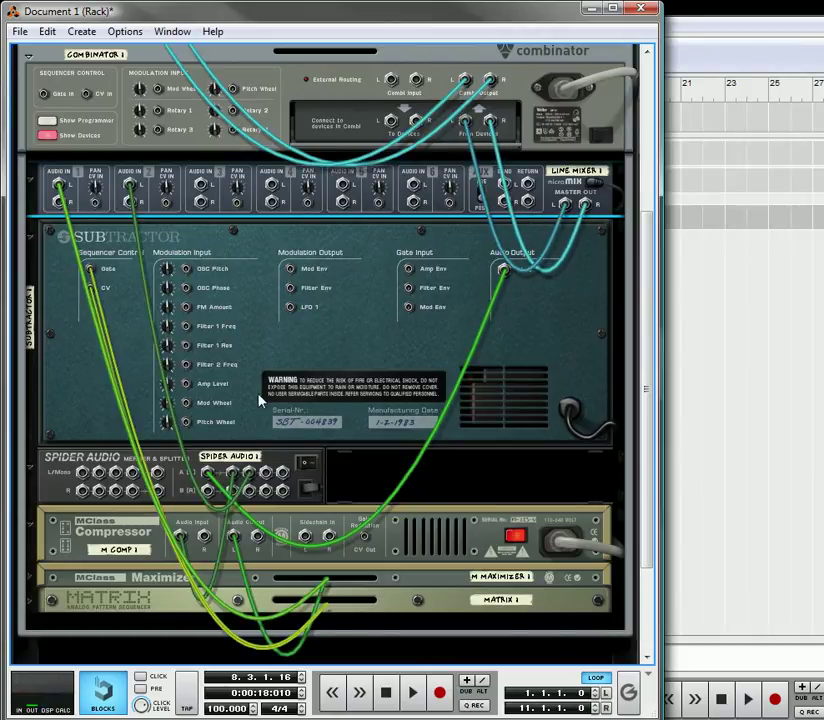
key("Tab")
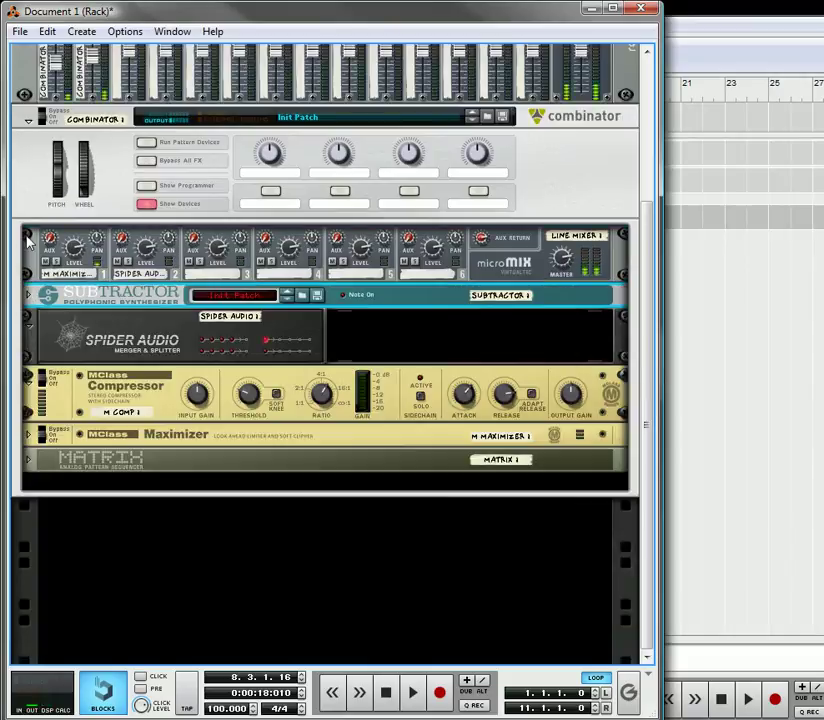
Collapse the SubTractor and rename the Combinator 'kick drum'
left_click(28, 228)
scroll(120, 342, "up", 1)
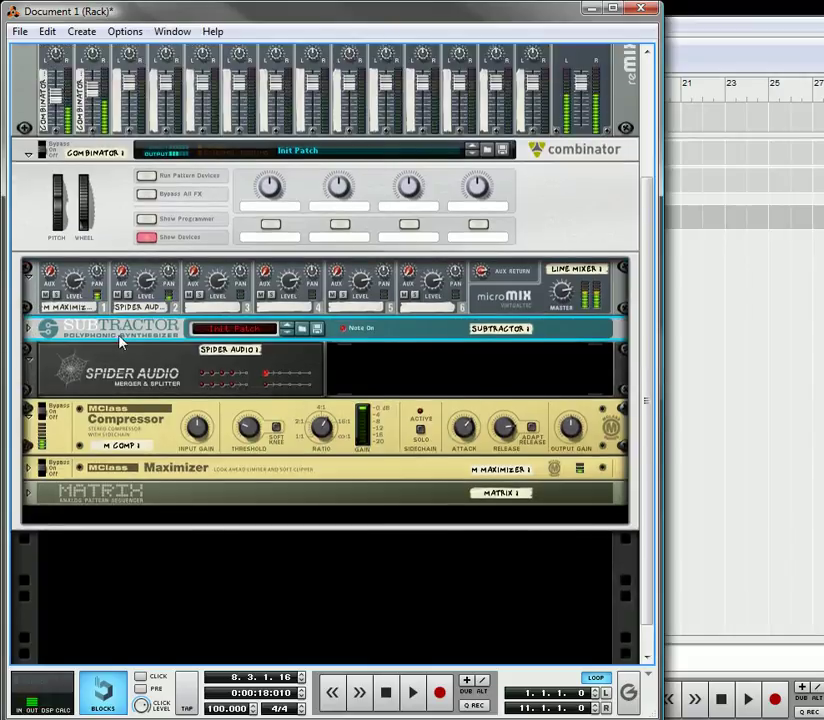
scroll(120, 342, "up", 1)
double_click(92, 185)
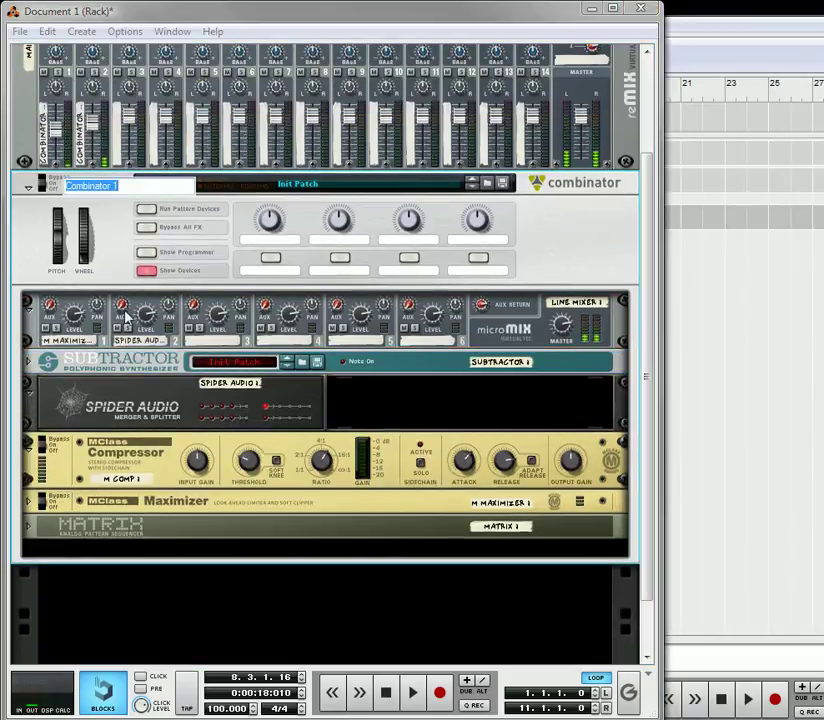
type("kick drum")
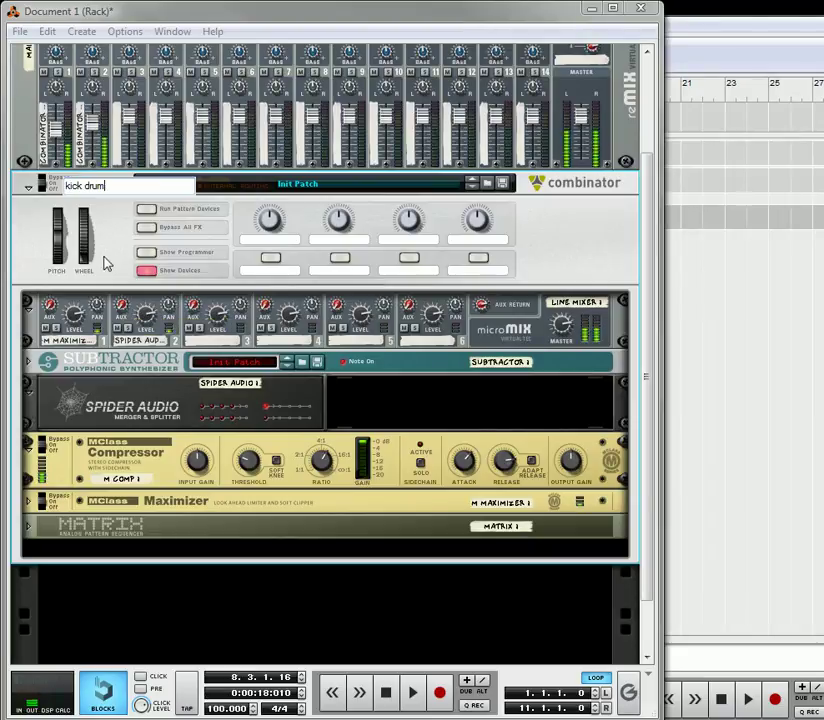
key("Return")
Collapse Spider Audio and the Compressor, and unfold the Matrix sequencer
scroll(120, 370, "down", 2)
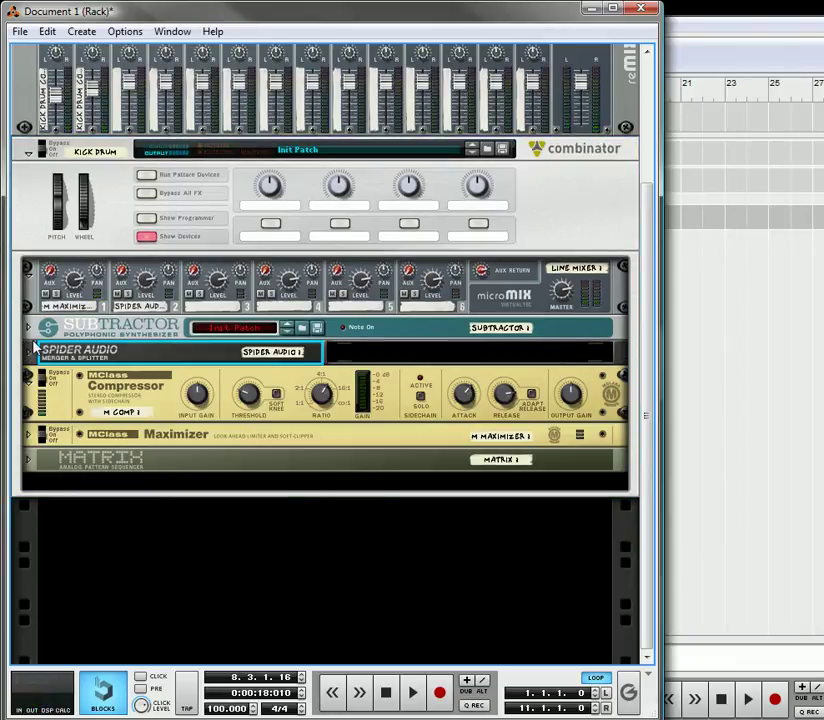
left_click(30, 318)
left_click(29, 375)
left_click(28, 462)
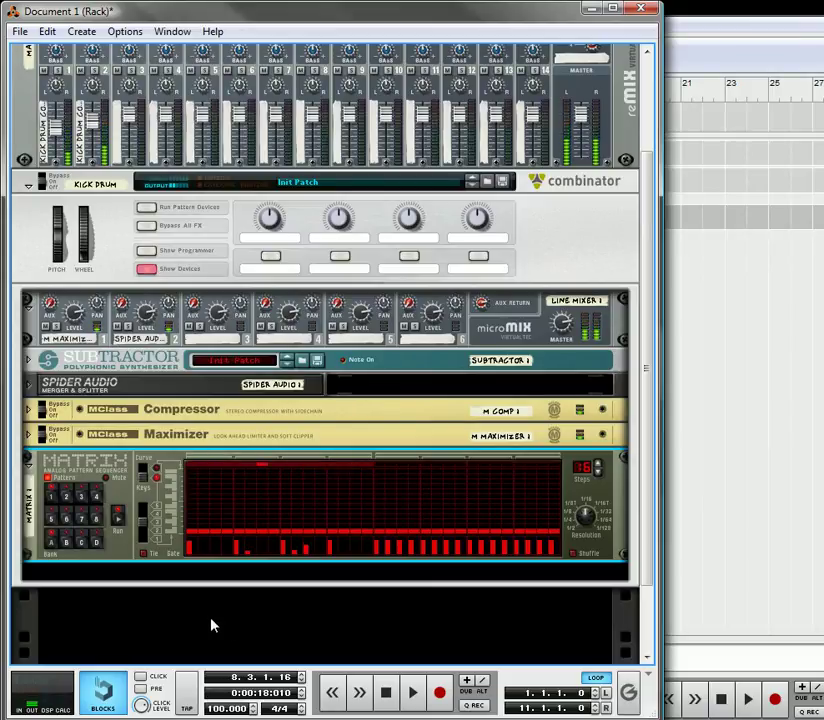
Create a sequencer track for the Matrix device
right_click(100, 476)
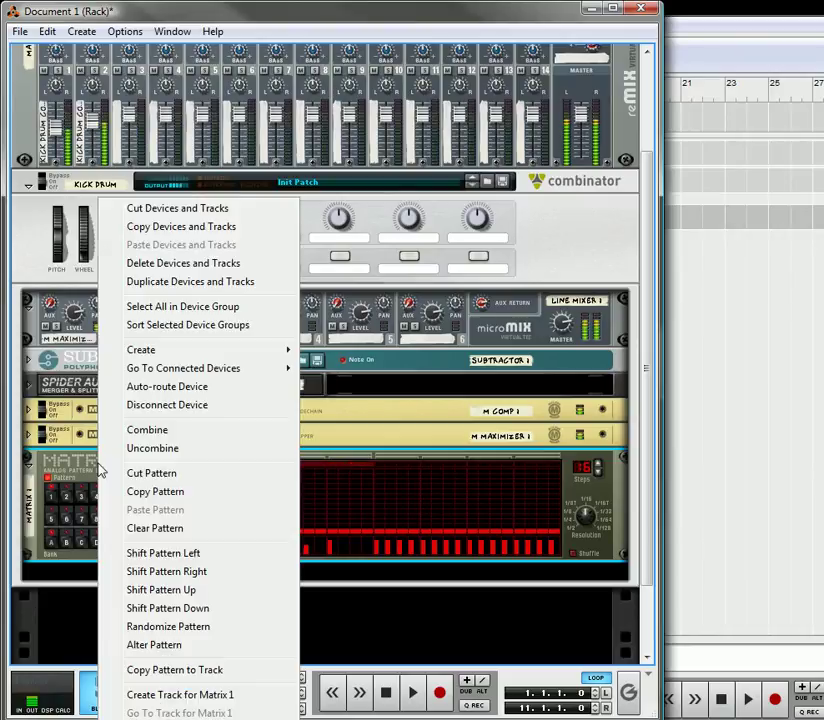
left_click(170, 694)
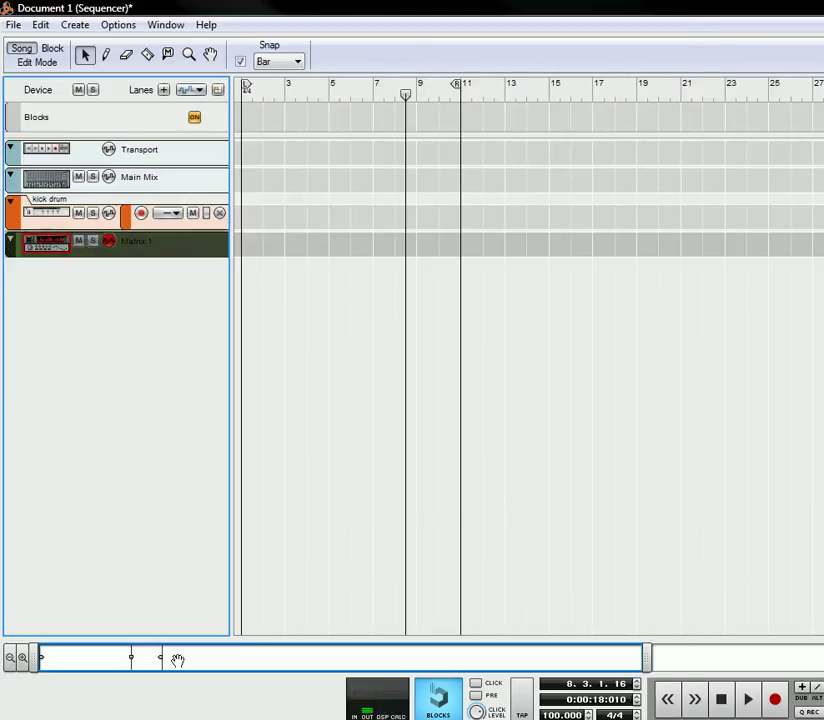
left_click(46, 64)
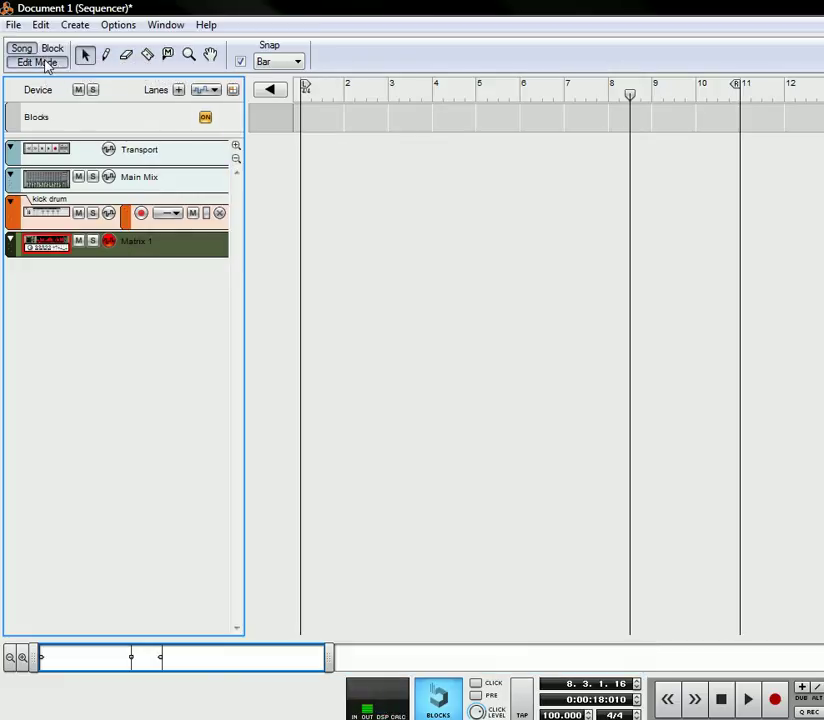
left_click(46, 64)
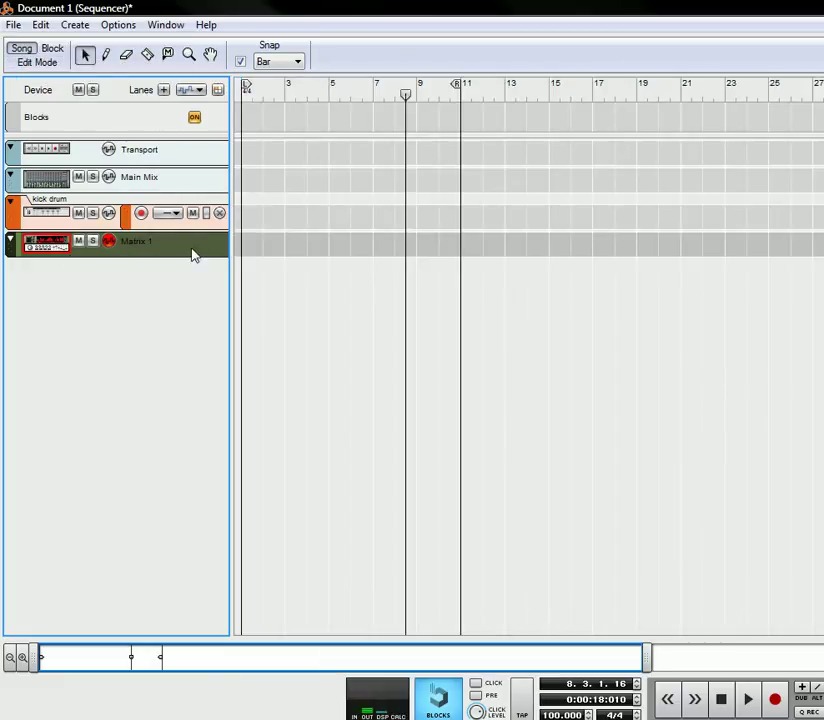
Rename the Matrix track to 'Kick Seq.' and bring up the rack with F6
double_click(130, 243)
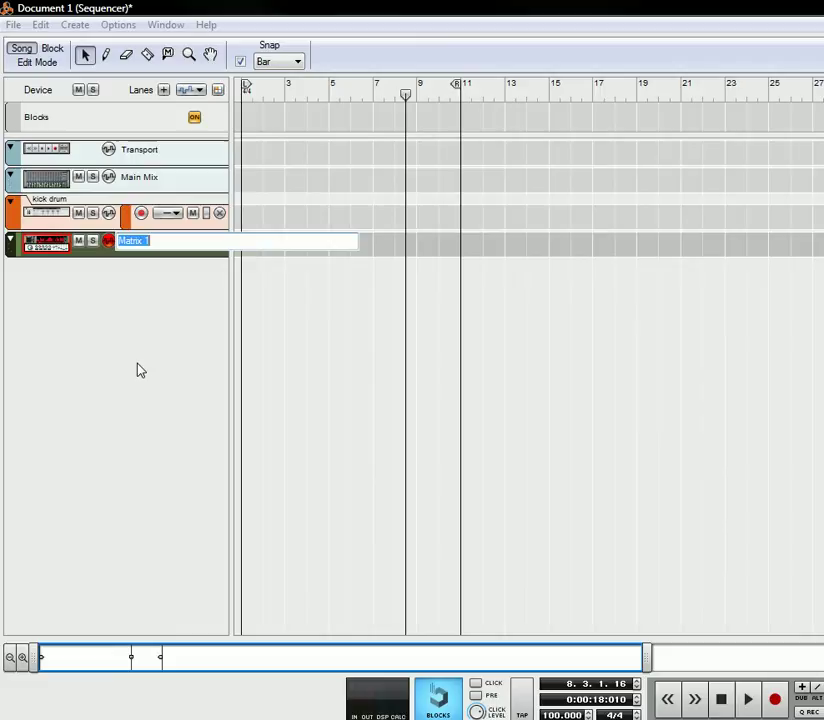
type("Kick ")
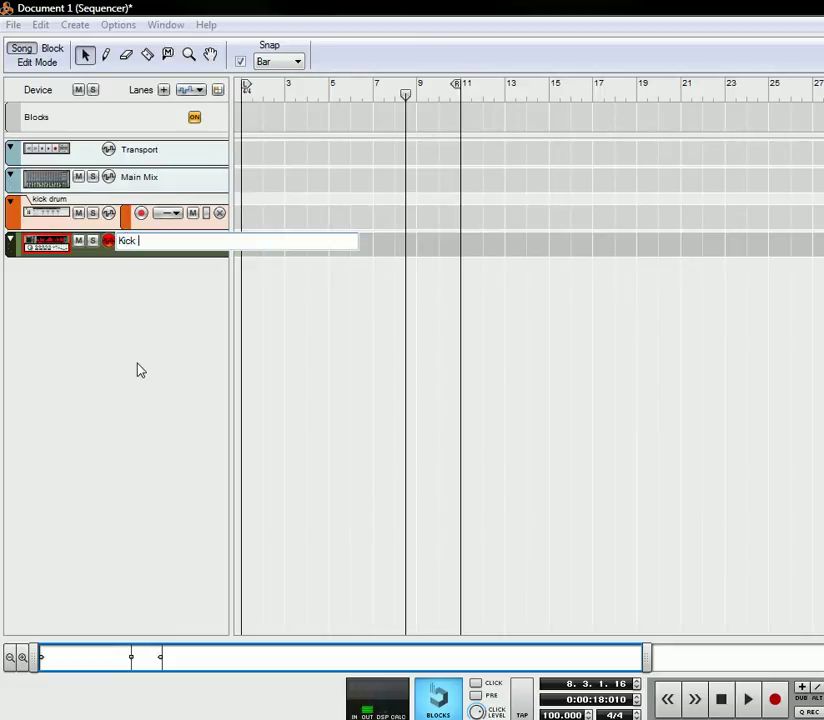
type("Seq.")
key("Return")
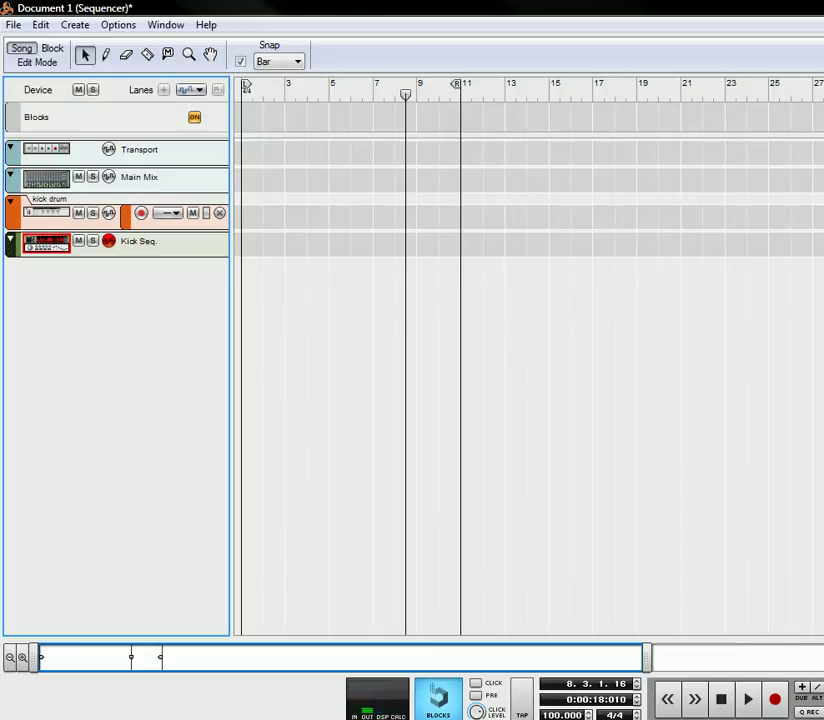
key("F6")
Switch the Matrix to pattern 2 and draw a rising gate roll at 1/32 resolution
scroll(252, 424, "down", 2)
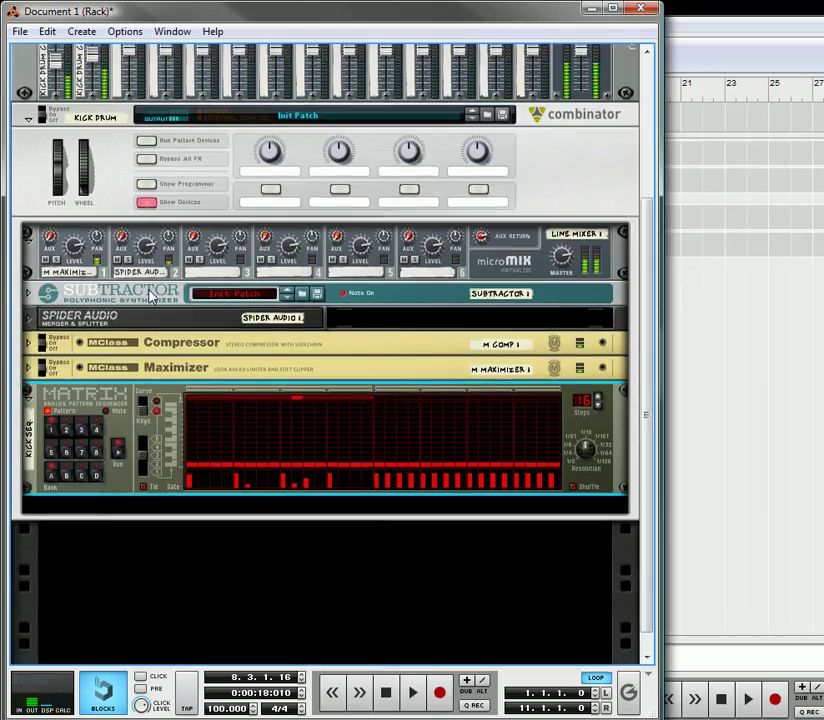
scroll(154, 421, "up", 1)
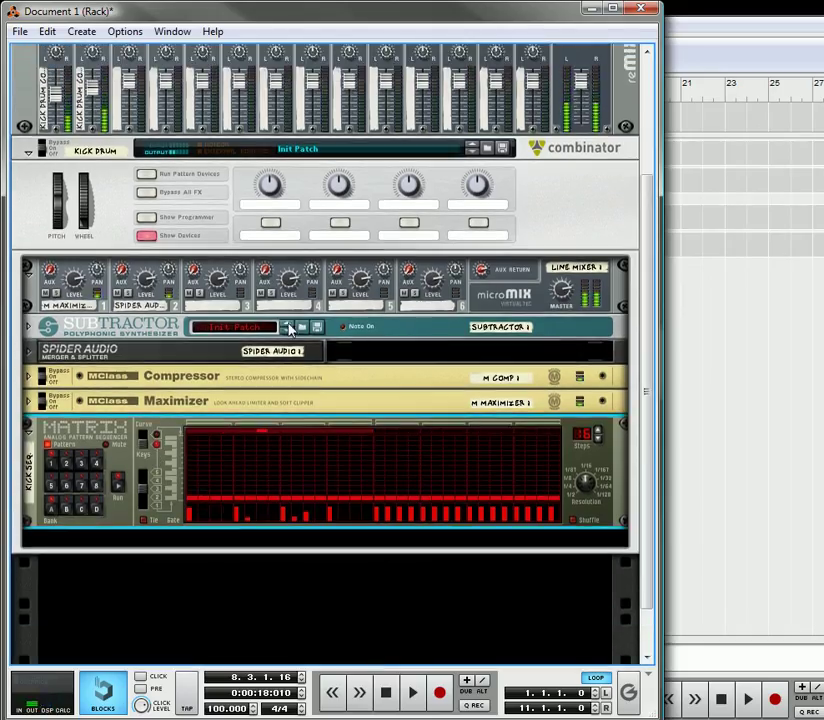
left_click(64, 465)
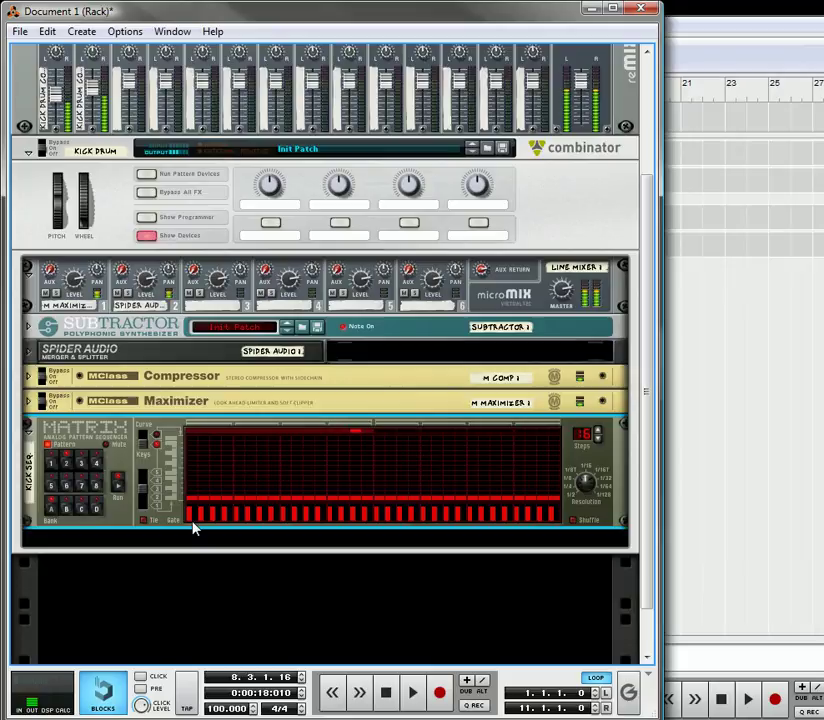
left_click_drag(191, 524, 295, 515)
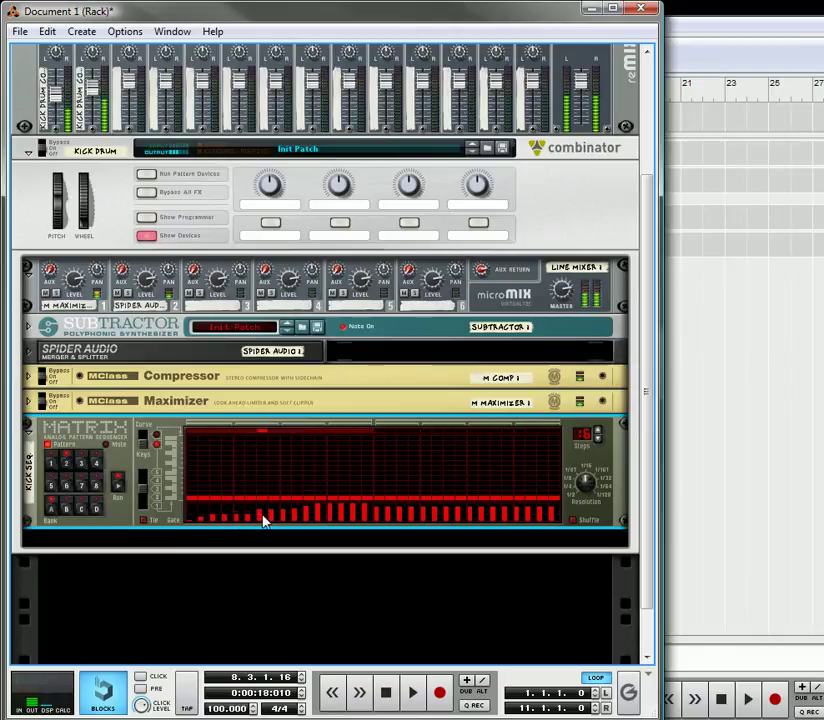
left_click_drag(293, 516, 340, 515)
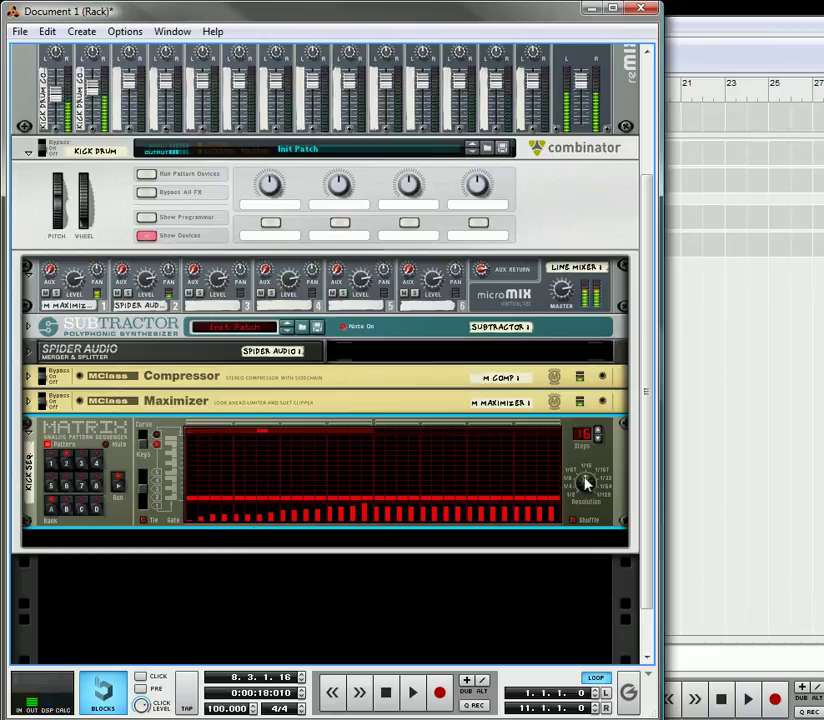
mouse_move(597, 487)
left_mouse_down()
mouse_move(592, 476)
mouse_move(607, 482)
mouse_move(596, 492)
left_mouse_up()
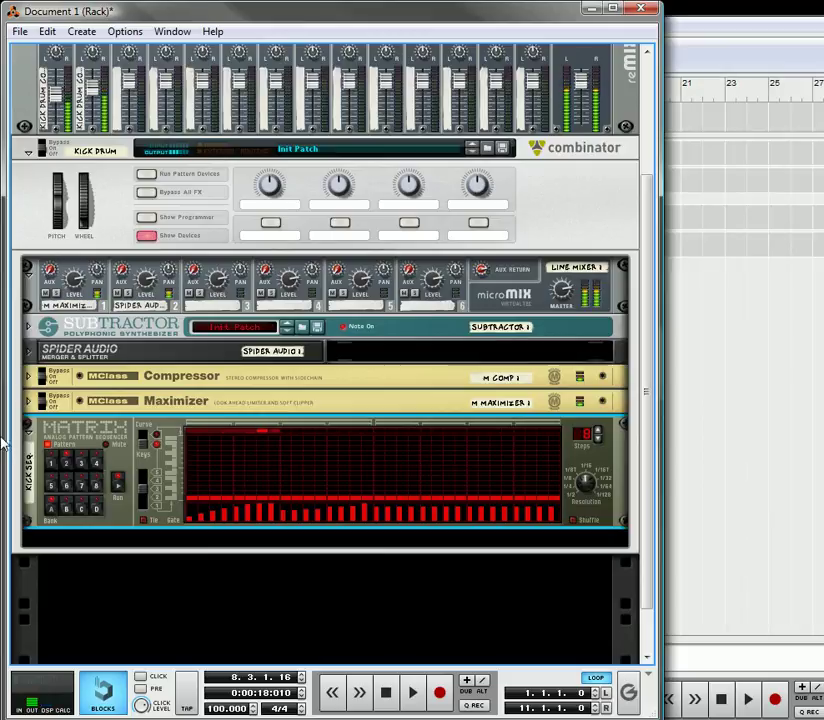
Return to pattern A1 and add a Pattern Select automation lane to Kick Seq
left_click(67, 468)
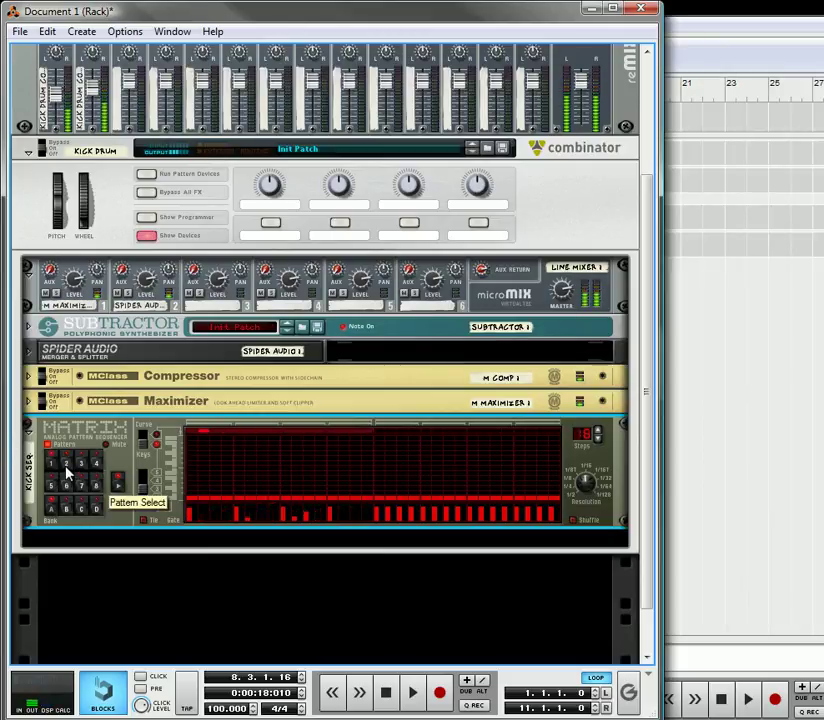
right_click(74, 464)
left_click(130, 477)
Draw a four-bar A1 clip from bar 1 and a one-bar pattern 2 clip at bar 5
left_click(815, 387)
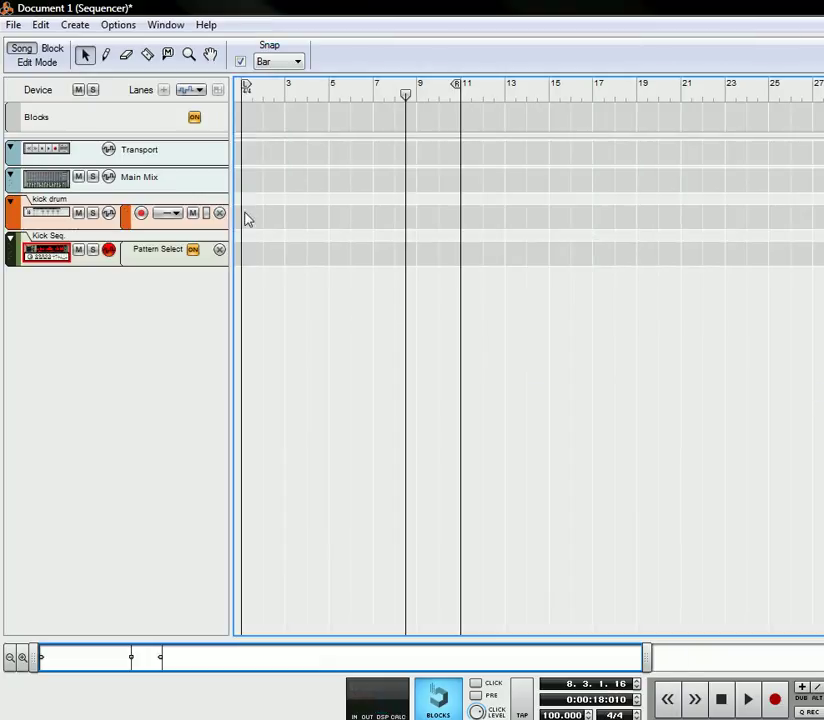
left_click(106, 54)
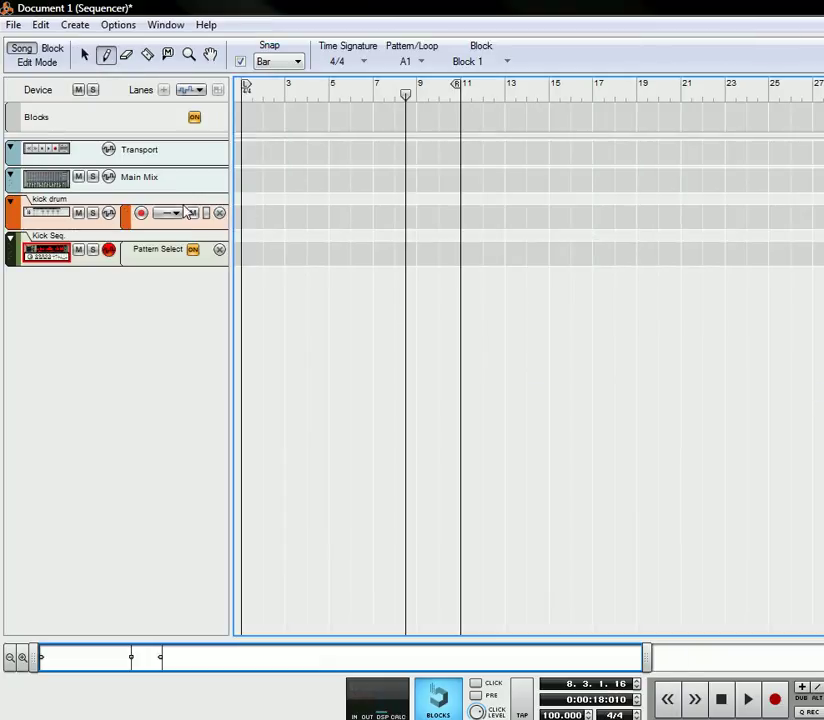
mouse_move(250, 250)
left_mouse_down()
mouse_move(408, 240)
mouse_move(303, 239)
mouse_move(333, 241)
mouse_move(318, 240)
left_mouse_up()
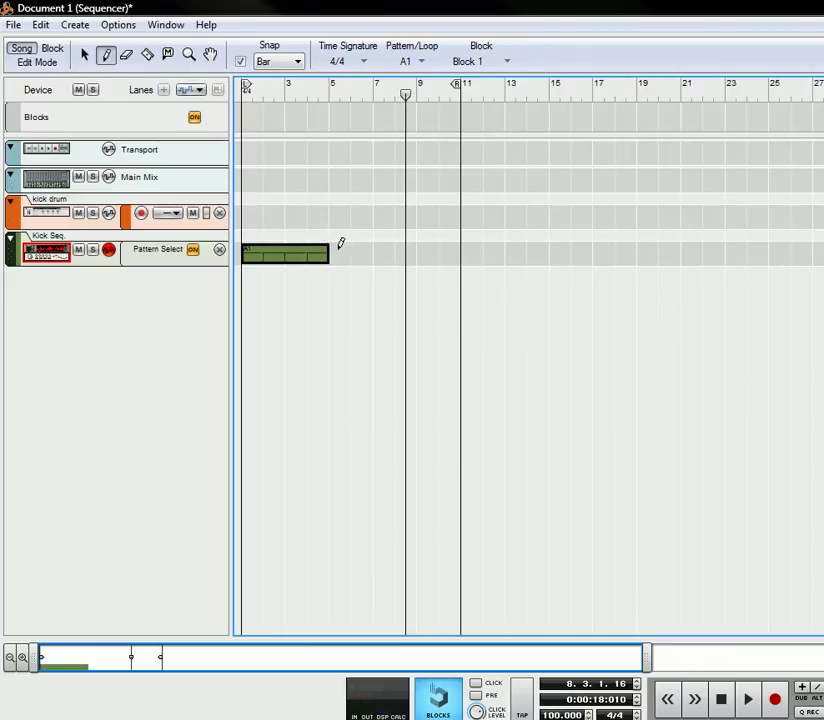
left_click(341, 243)
left_click(84, 55)
left_click(342, 251)
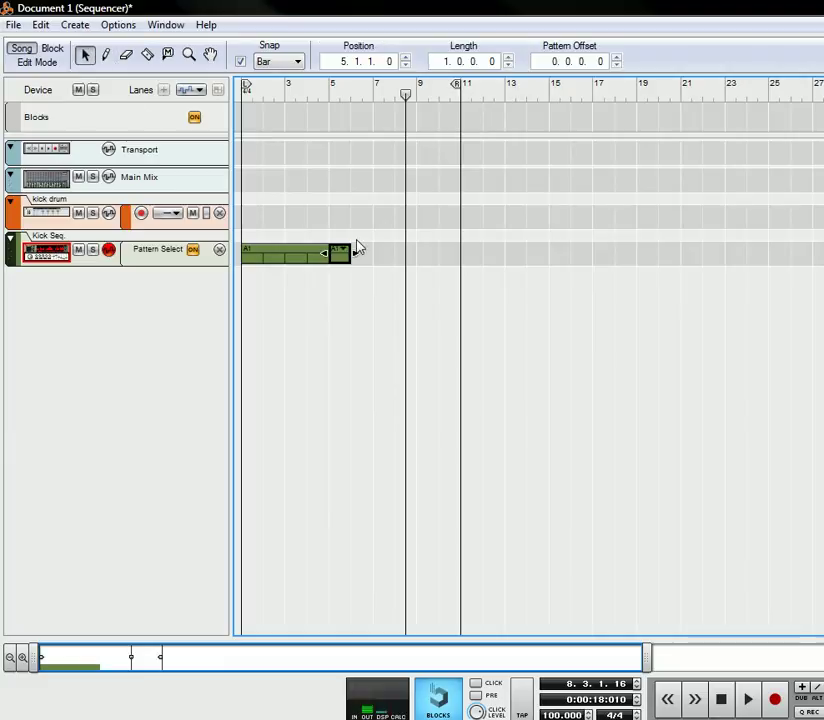
left_click(342, 253)
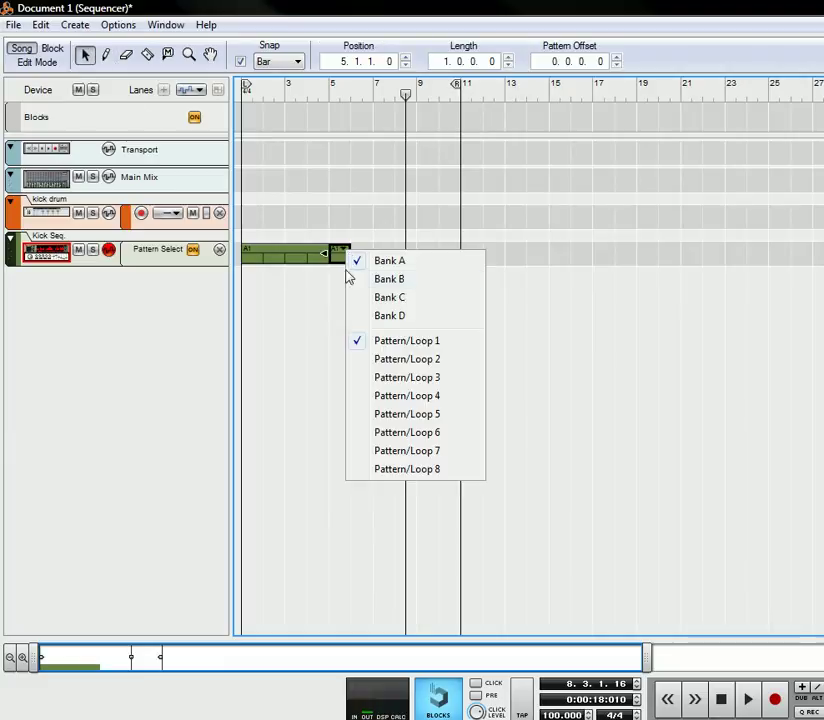
left_click(385, 358)
End the loop right after the A2 clip and colour that clip orange
left_click(255, 95)
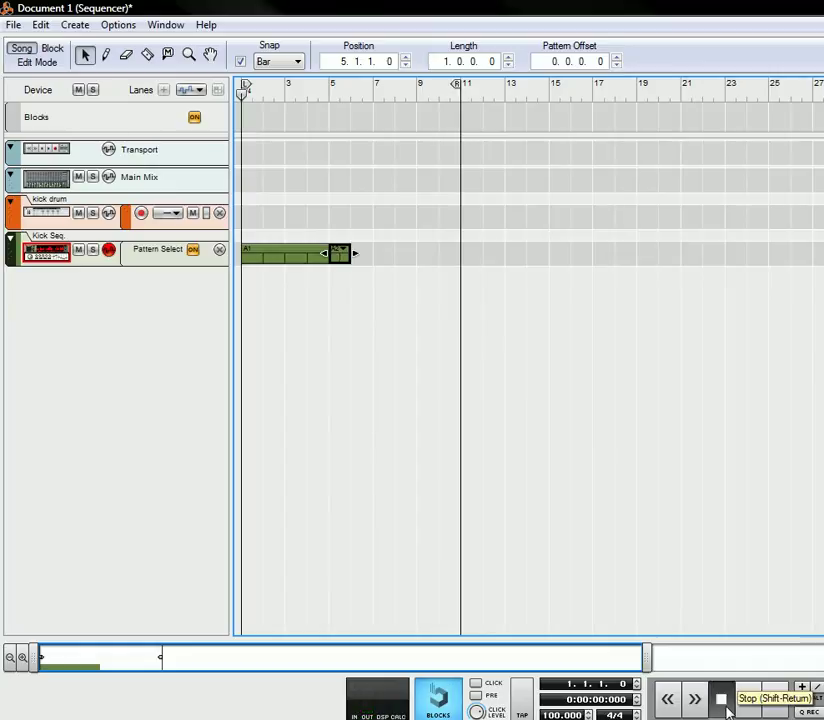
left_click_drag(463, 95, 263, 94)
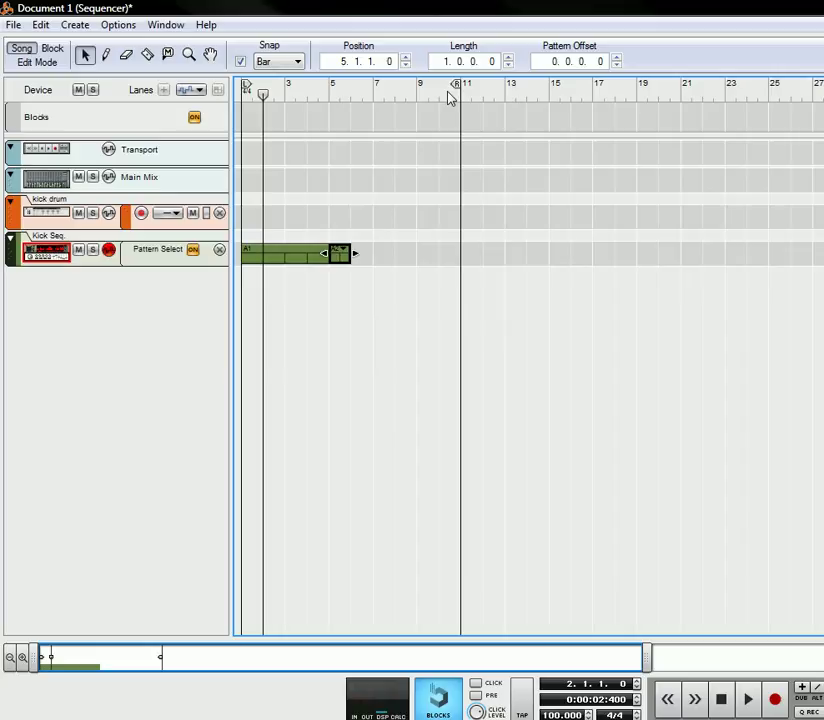
left_click_drag(460, 86, 345, 89)
left_click(335, 110)
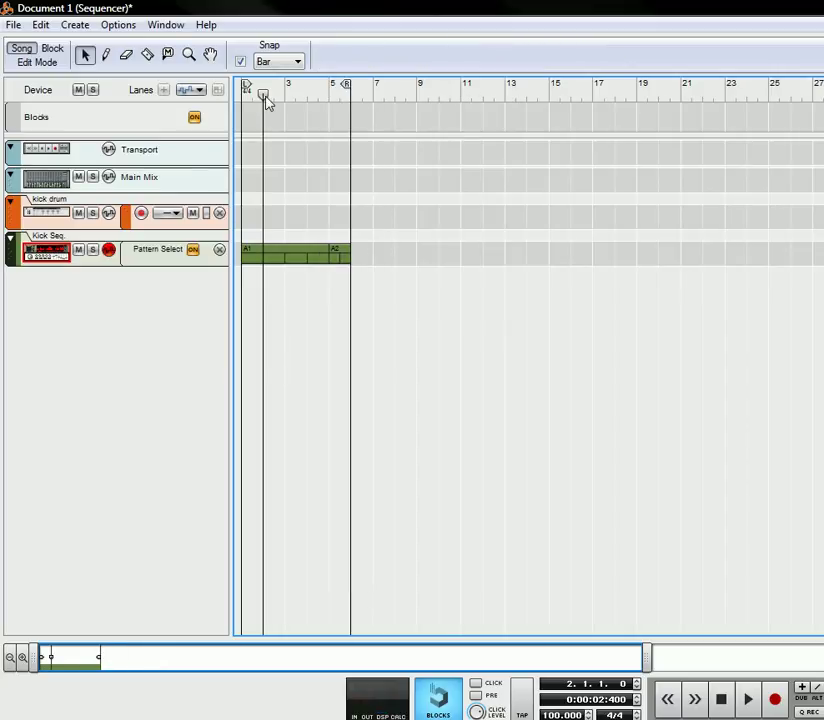
key("Home")
right_click(335, 266)
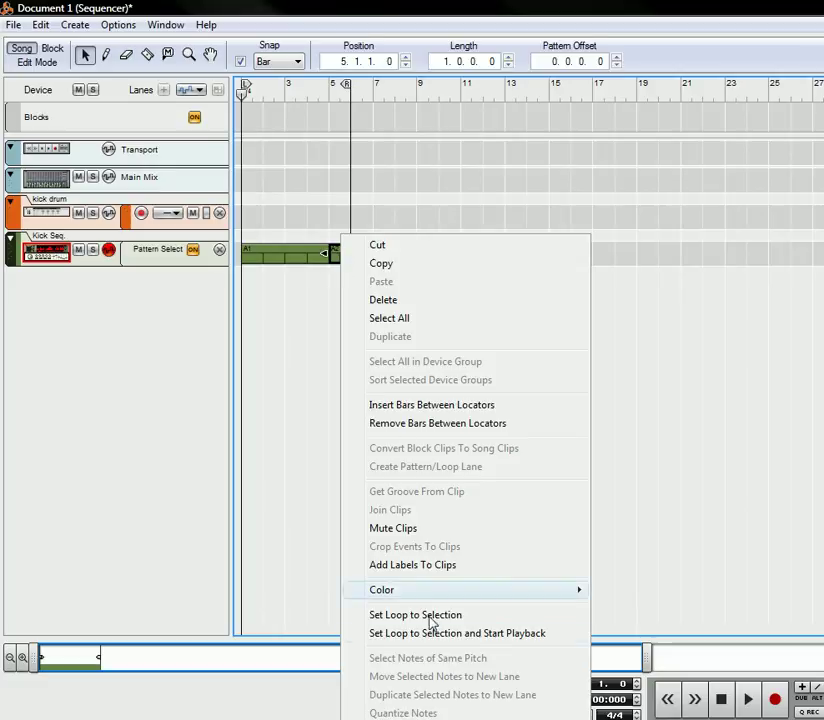
mouse_move(436, 590)
left_click(630, 503)
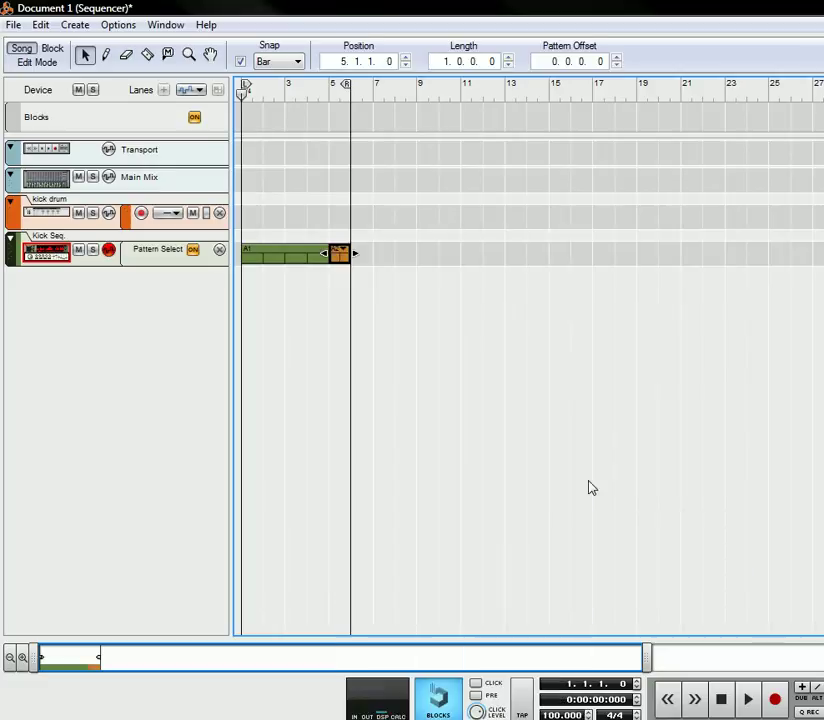
Start playback, copy the A1 clip to bar 6, and extend the loop to bar 9
left_click(752, 700)
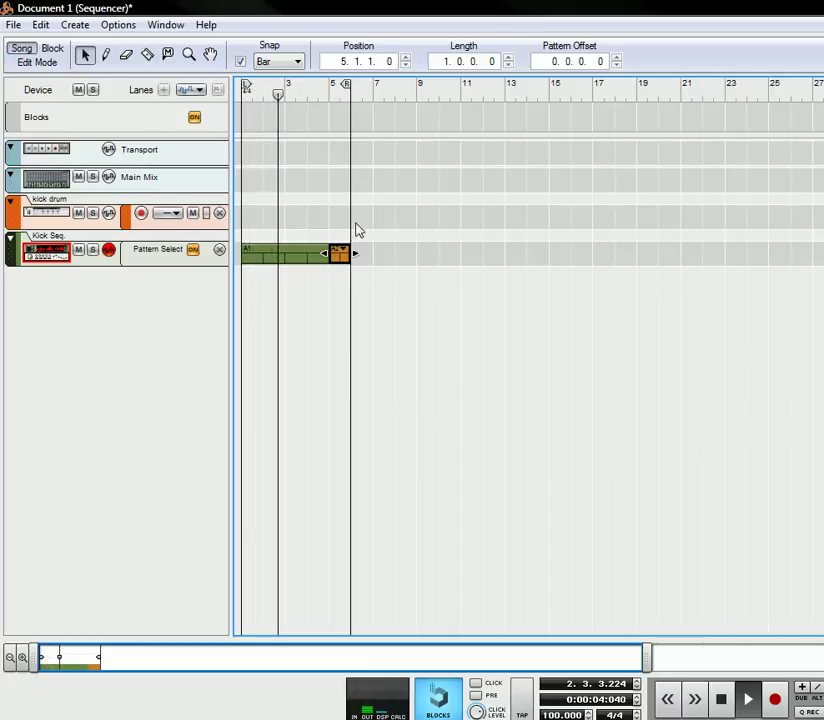
left_click(272, 258)
left_click_drag(268, 260, 377, 259)
left_click_drag(345, 87, 441, 86)
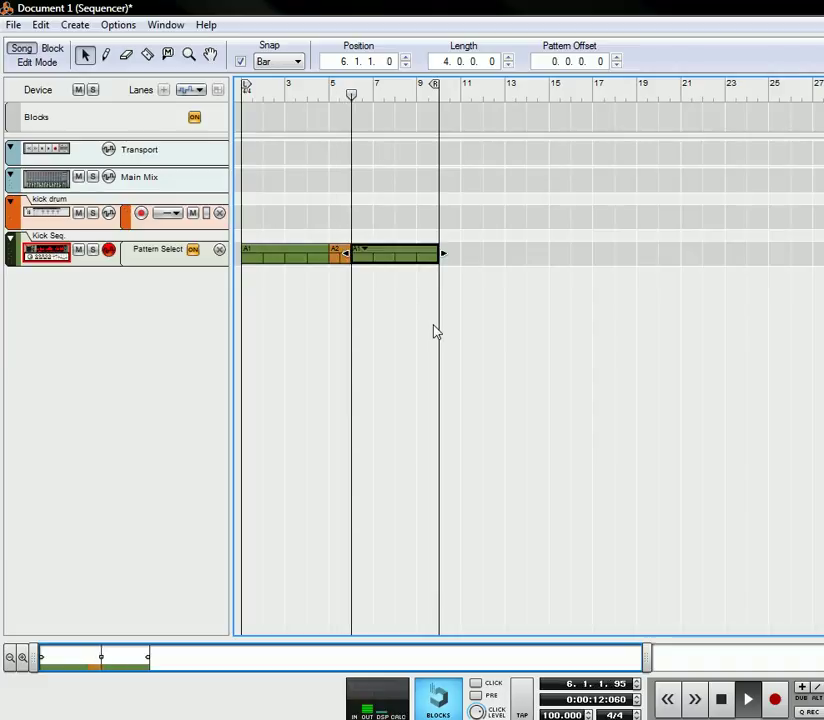
With Snap at 1/2, trim A2 to half a bar and stretch the copied A1 to the loop end
left_click(338, 254)
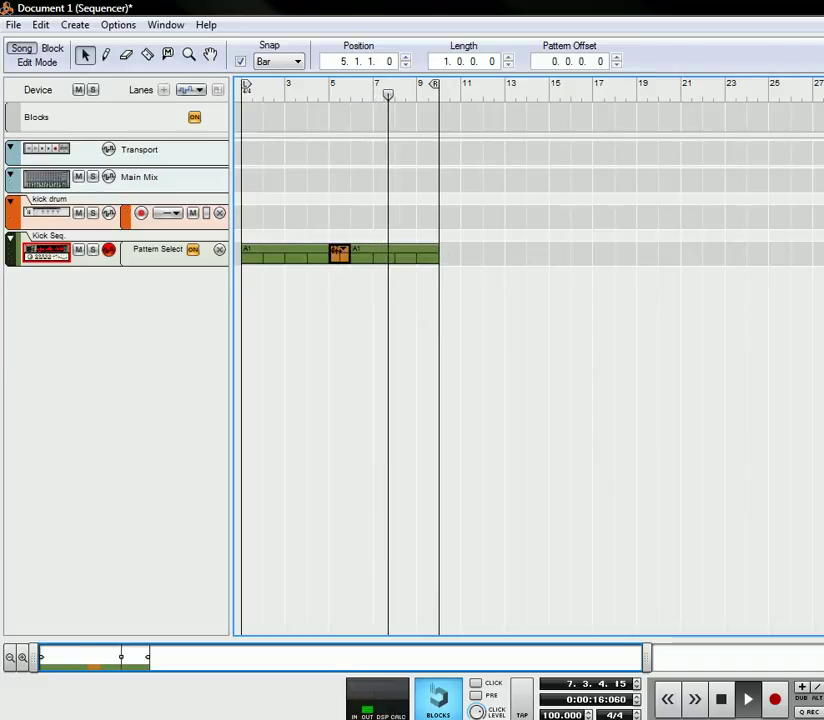
left_click(275, 62)
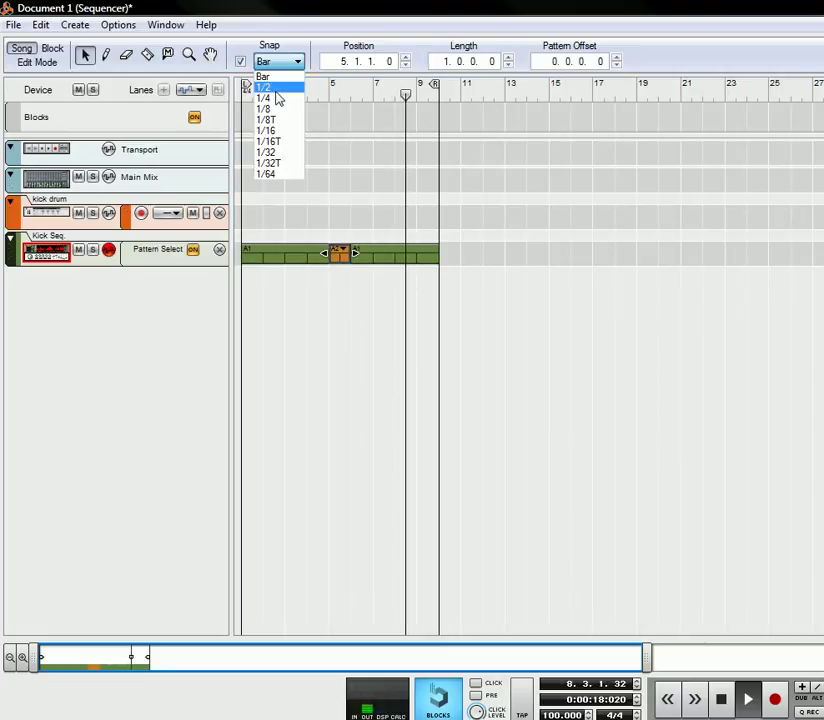
left_click(278, 88)
left_click_drag(352, 251, 438, 252)
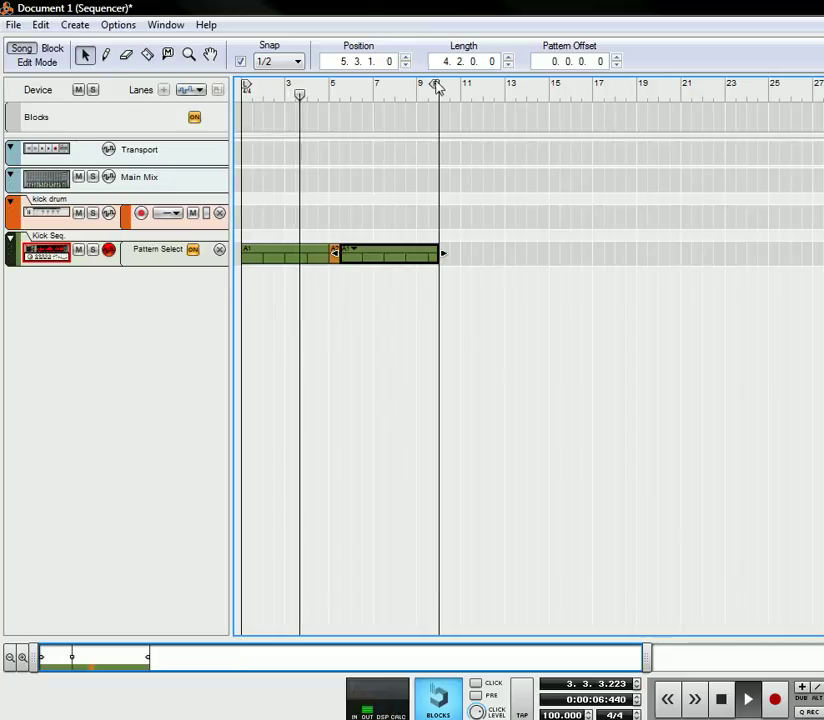
left_click_drag(440, 85, 450, 86)
left_click_drag(443, 253, 450, 253)
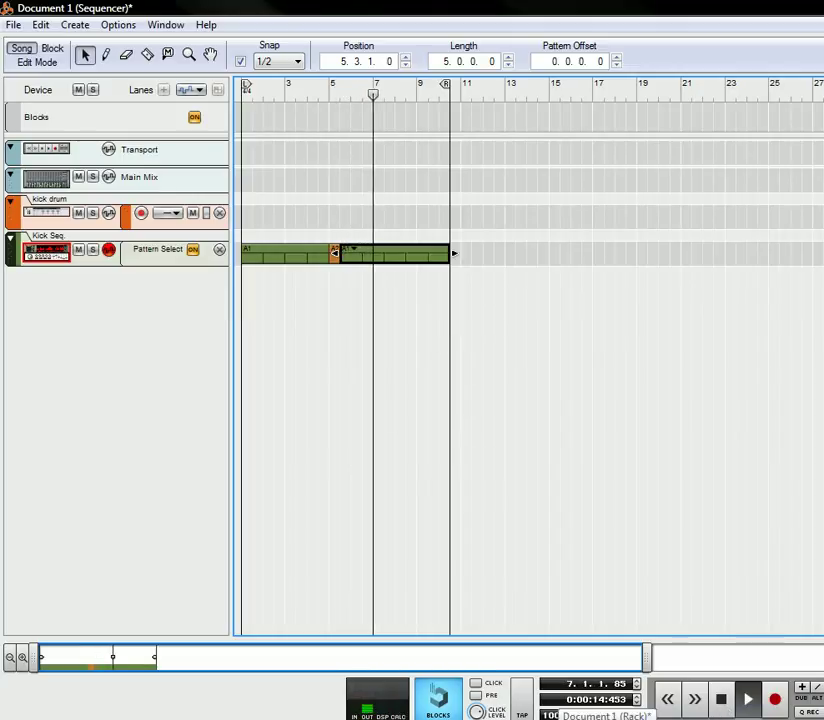
left_click(600, 700)
left_click(730, 712)
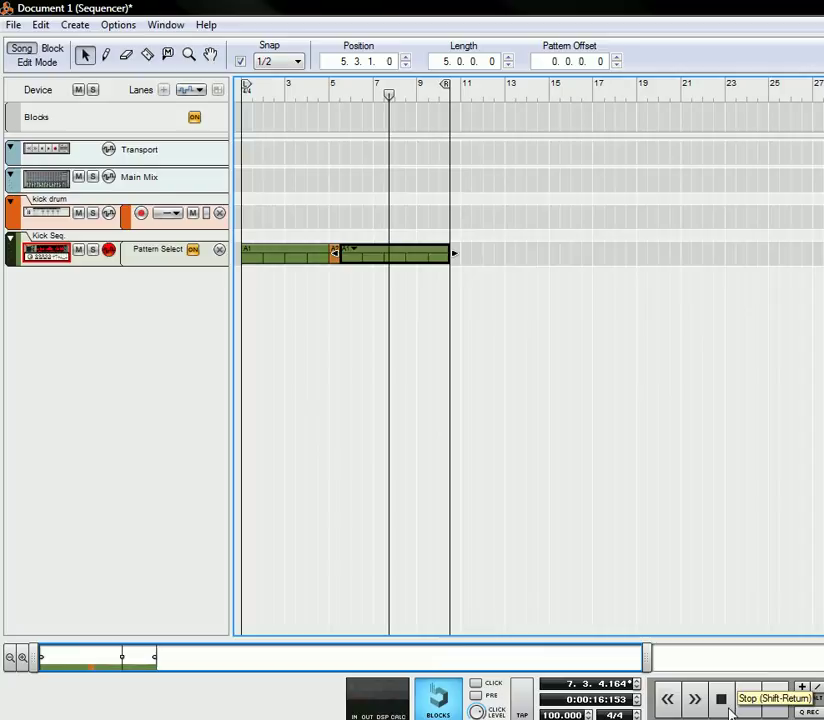
key("alt+Tab")
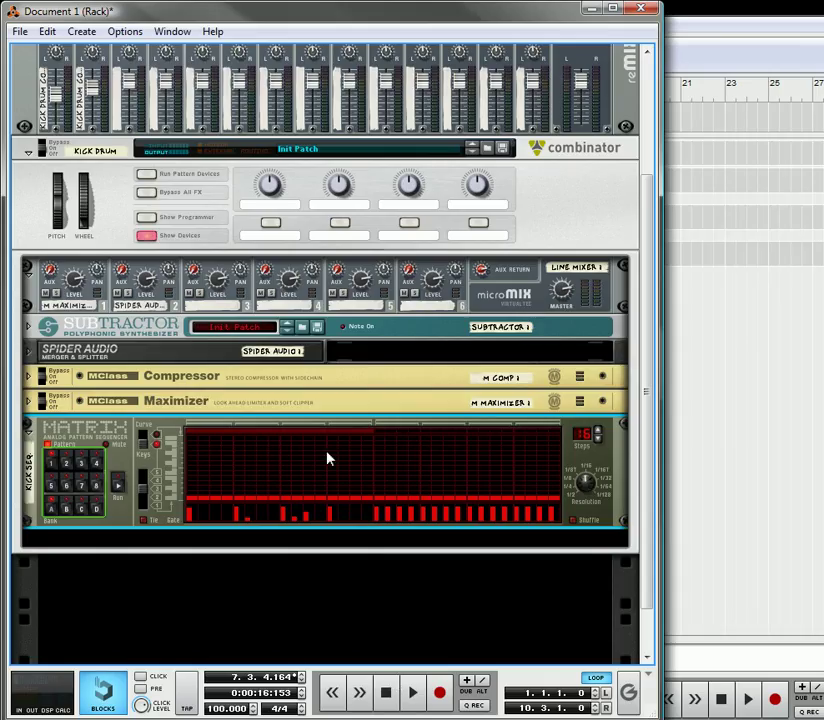
Fold up the Matrix and turn off Show Devices on the kick drum Combinator
left_click(29, 428)
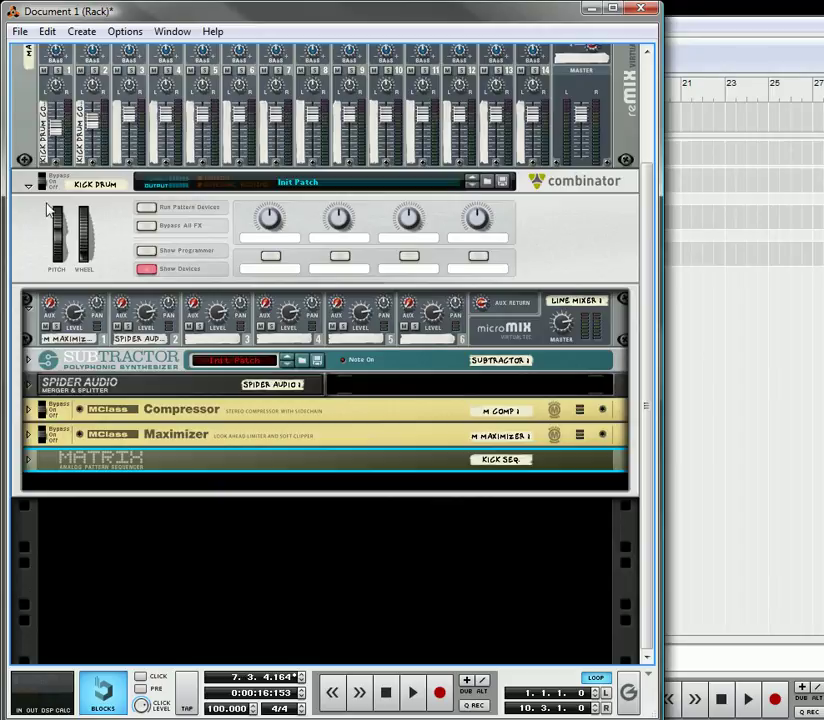
left_click(147, 267)
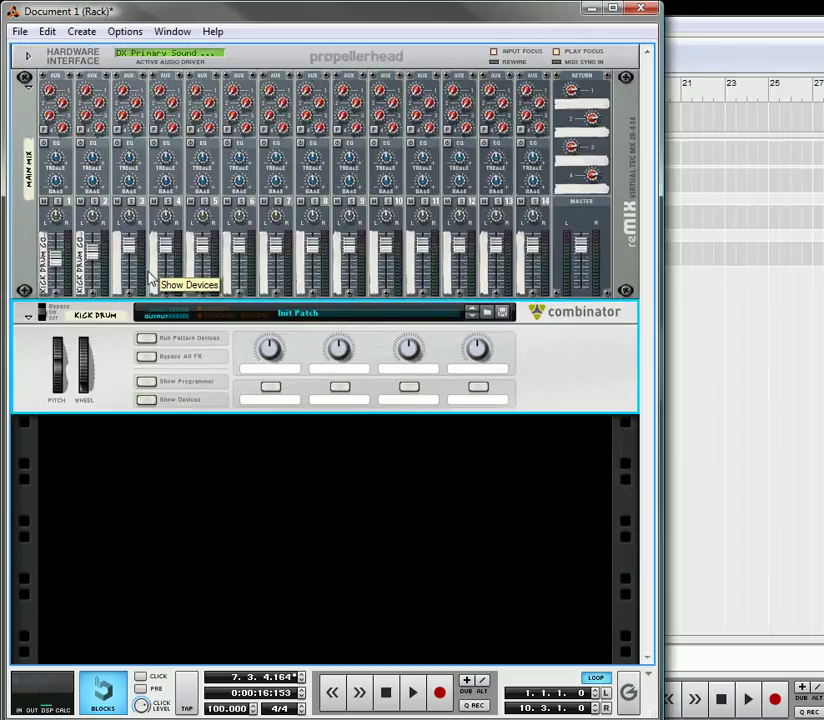